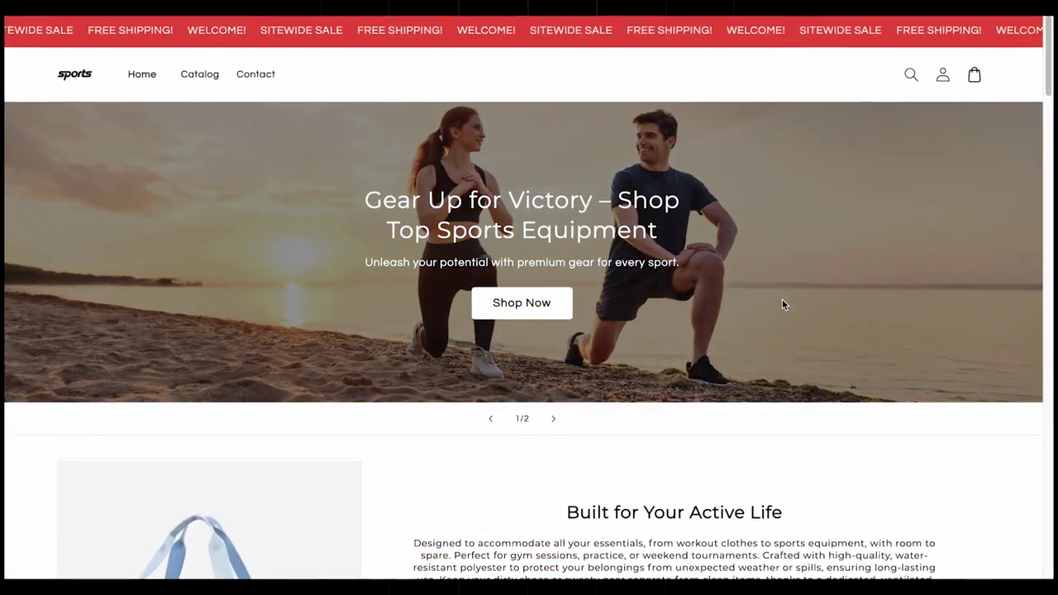
- Review the sample sports store's homepage and its duffel bag product page, including the black color variant and the bundle deals
scroll(727, 309, down, 3)
scroll(731, 312, down, 10)
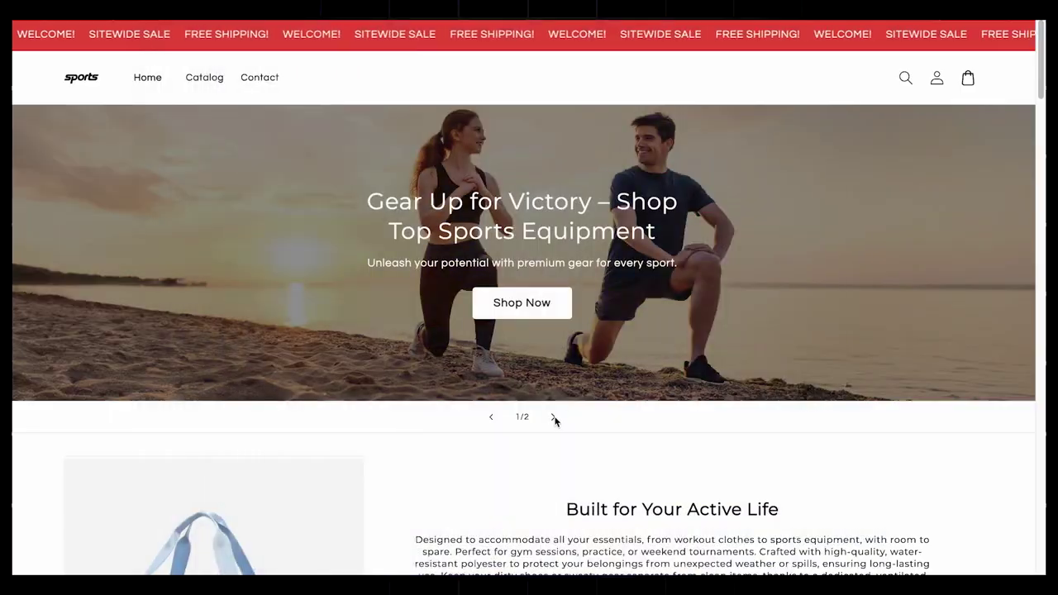
click(556, 419)
scroll(554, 426, down, 5)
click(666, 430)
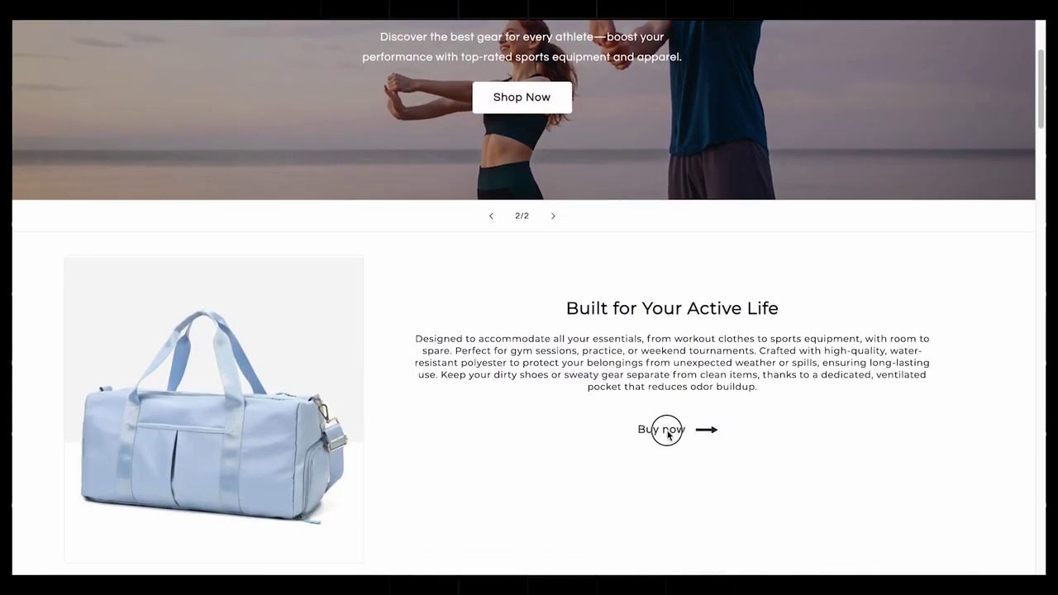
scroll(661, 404, down, 1)
click(574, 233)
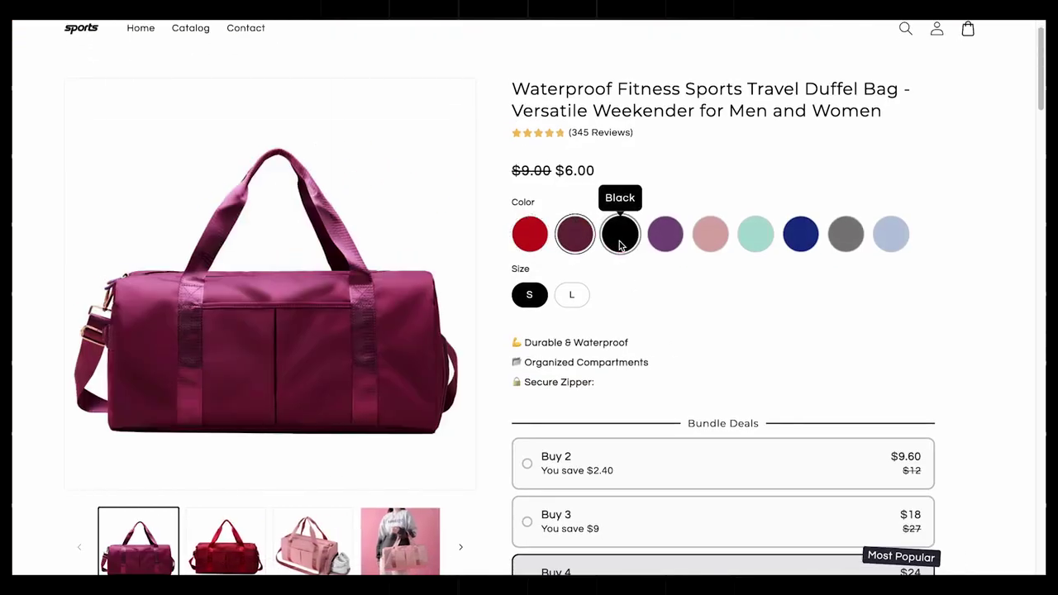
click(620, 233)
scroll(701, 323, down, 9)
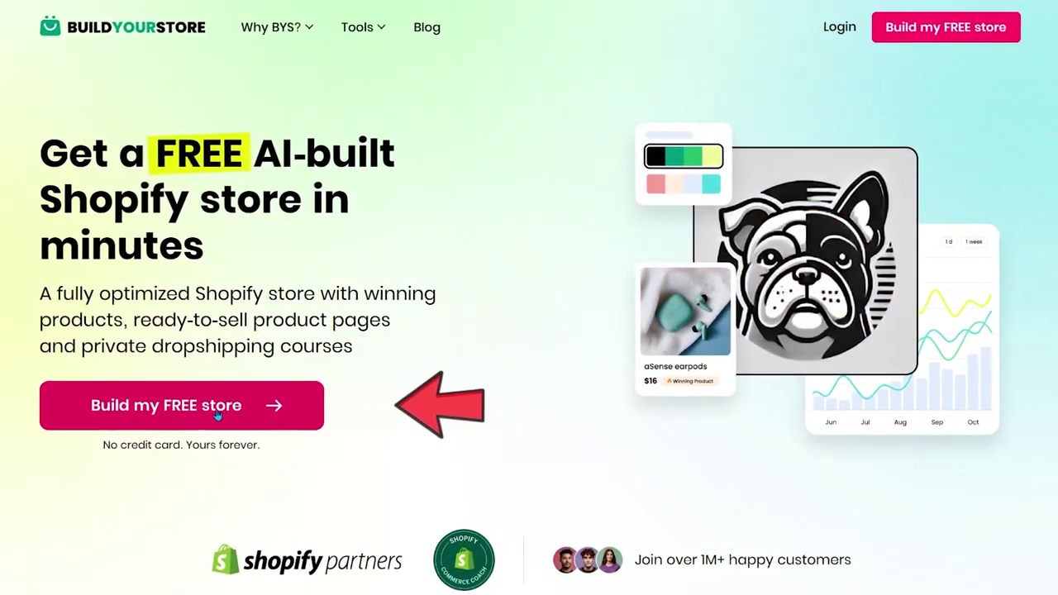
- Sign up for a free AI-built store with a Google account and set the store niche to Electronics & Gadgets
click(217, 416)
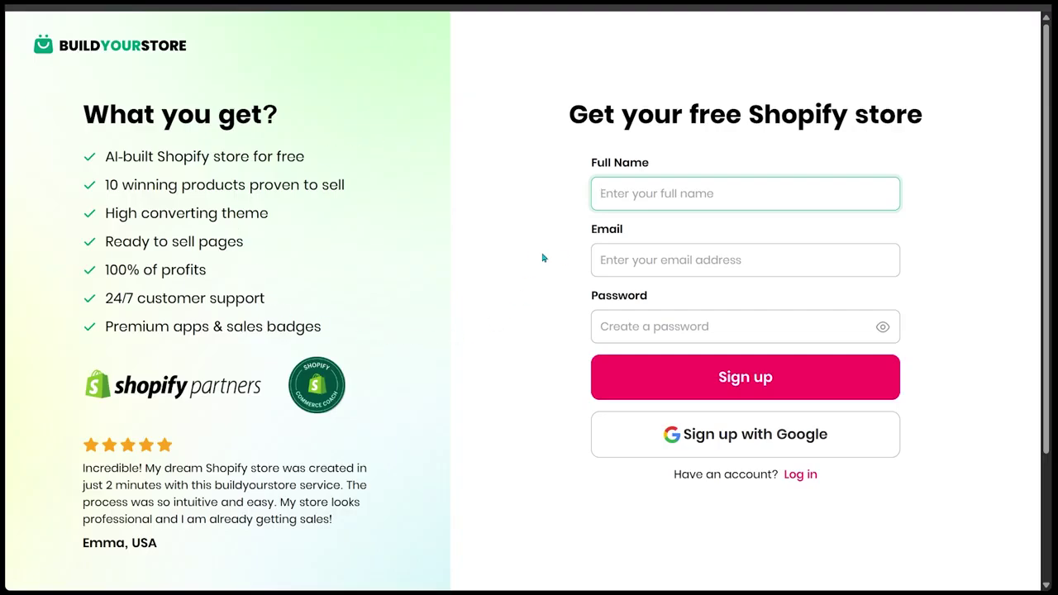
click(770, 436)
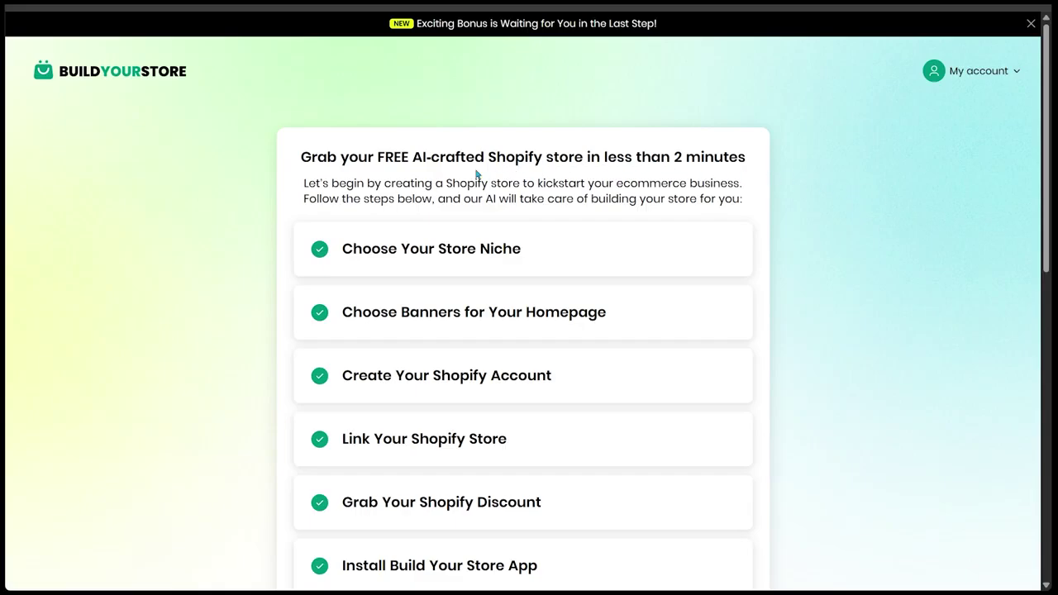
click(609, 261)
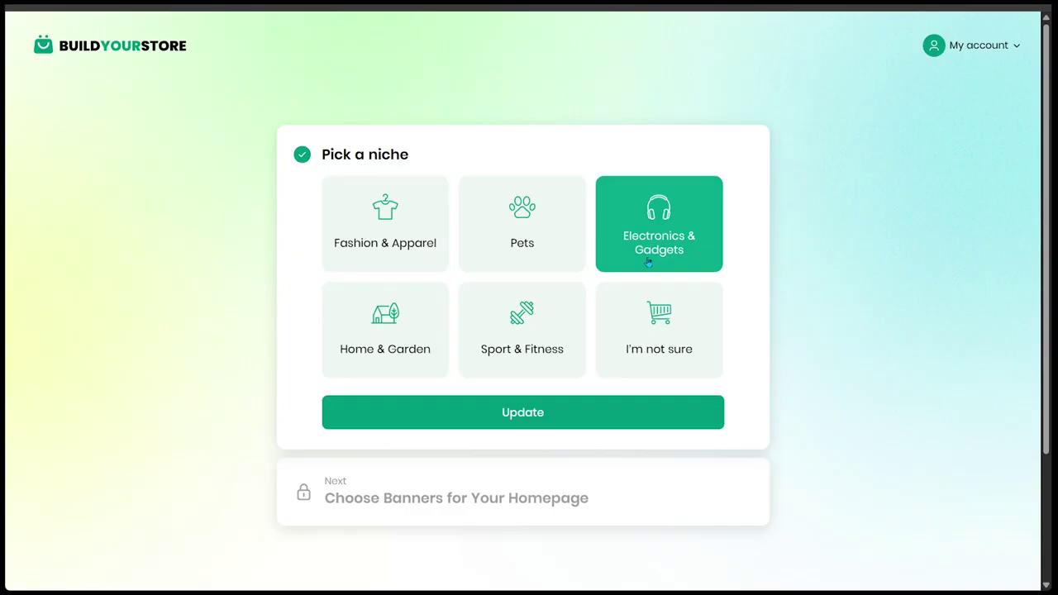
click(561, 425)
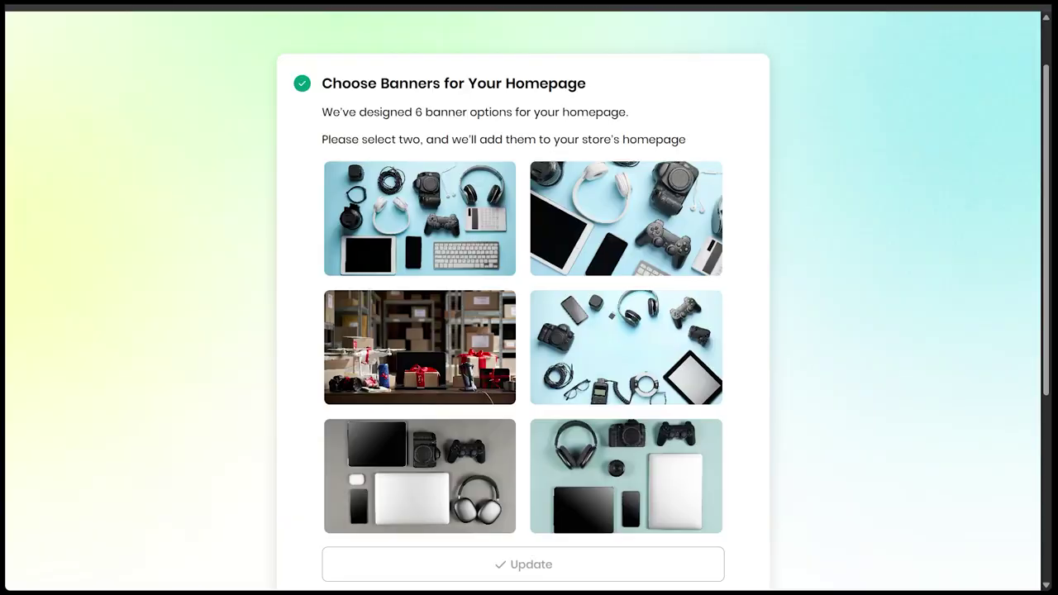
- Choose the two light-blue gadget banners in the first row for the homepage and save the selection
click(409, 212)
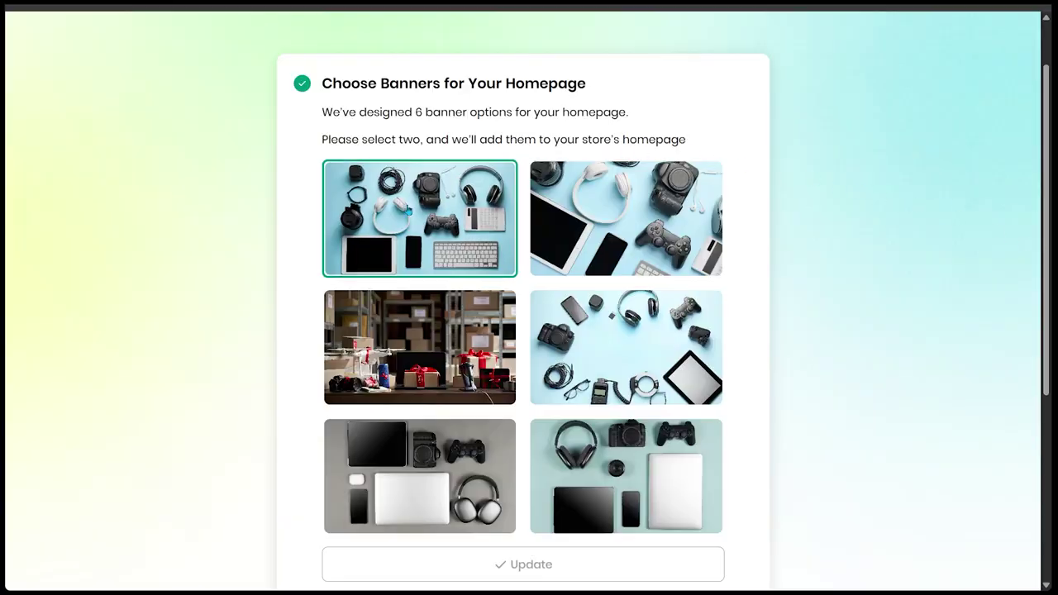
click(578, 220)
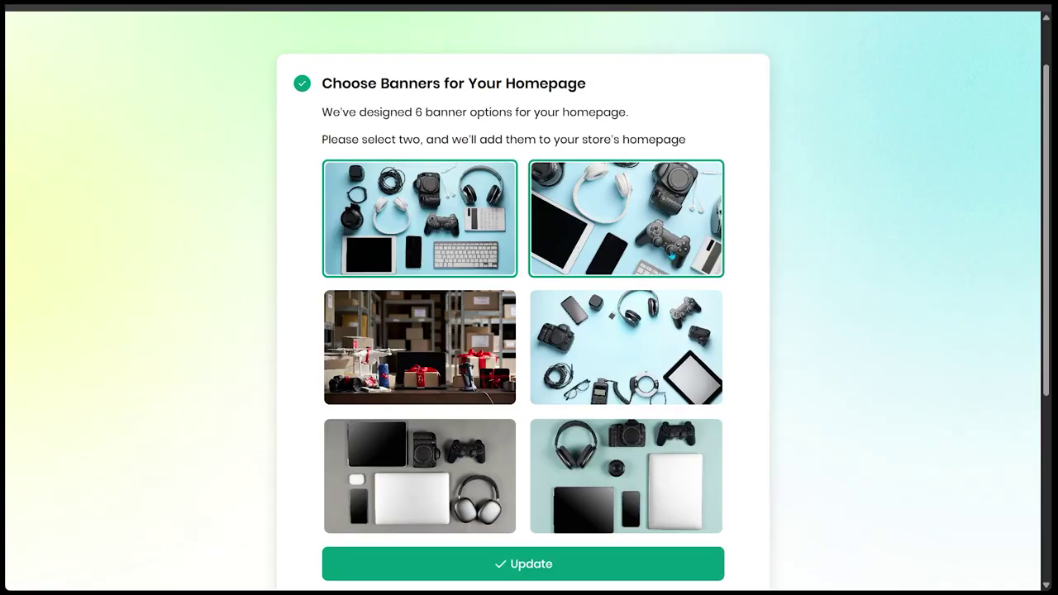
click(578, 563)
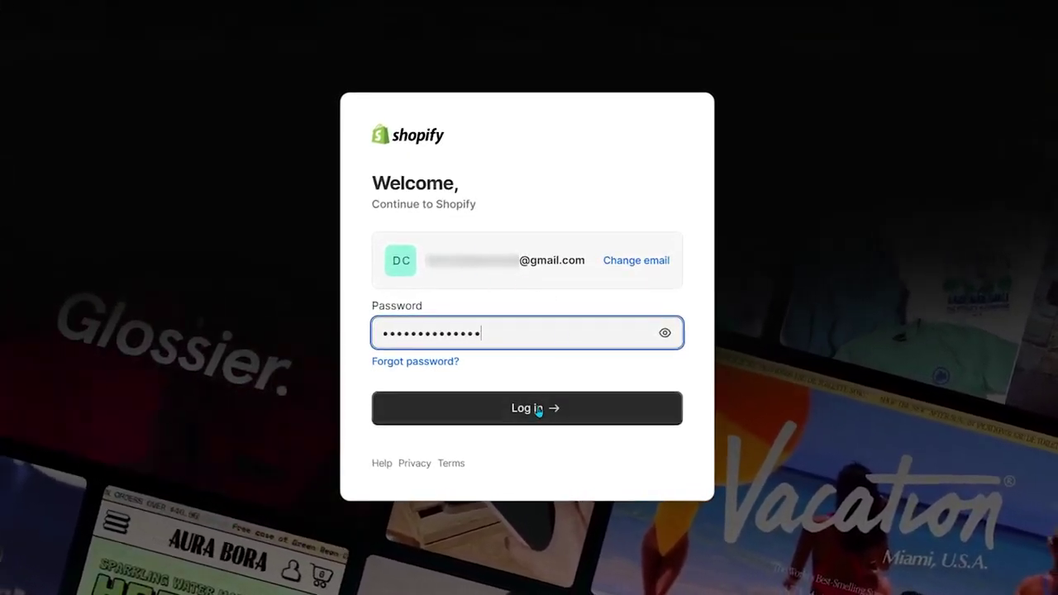
- Log in to Shopify, skipping the card details and customized setup, and mark the account creation as done in BuildYourStore
click(604, 408)
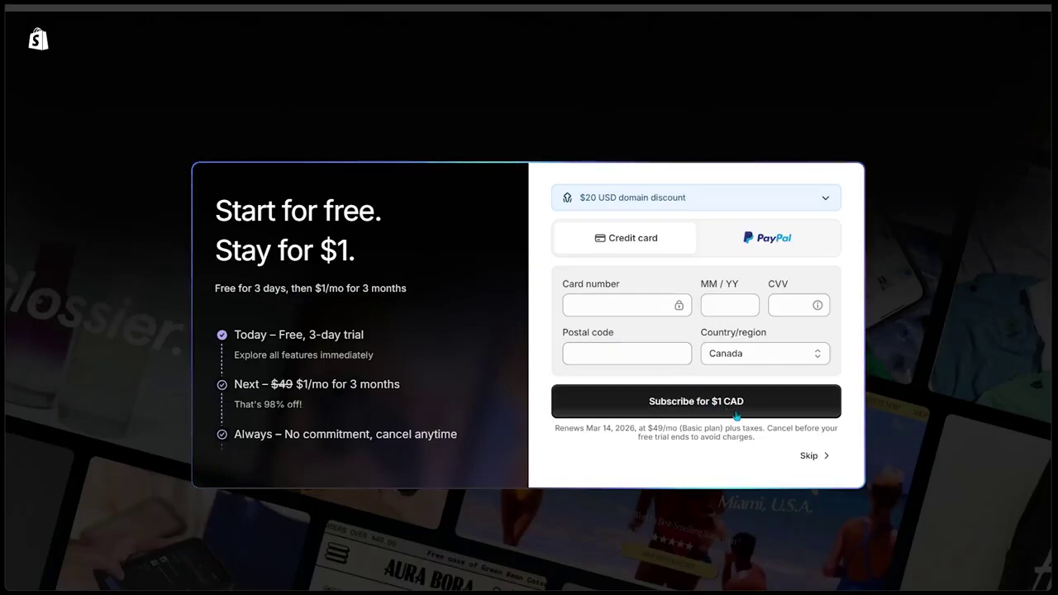
click(812, 458)
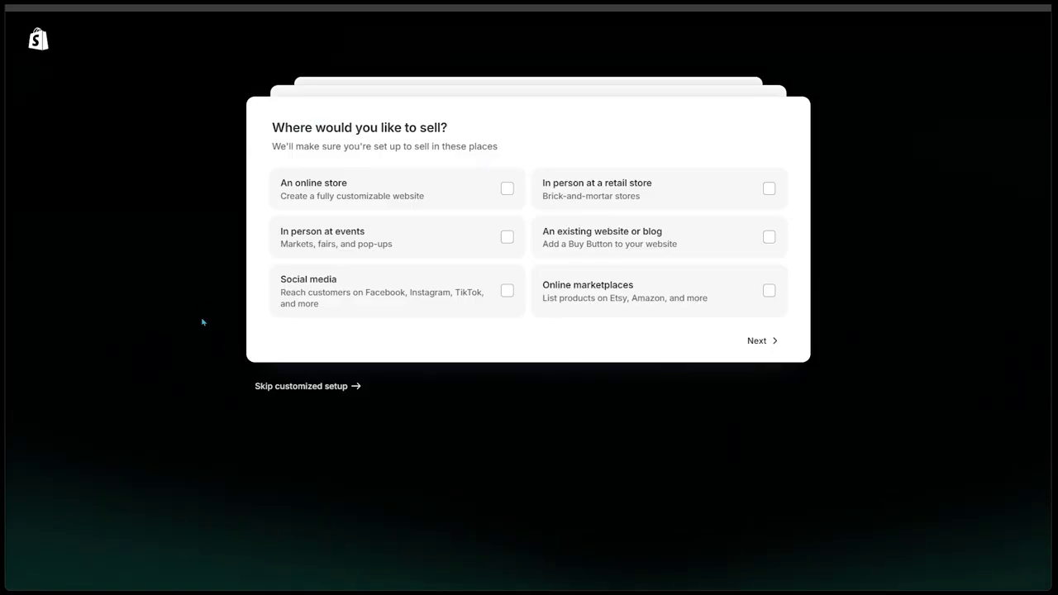
click(311, 389)
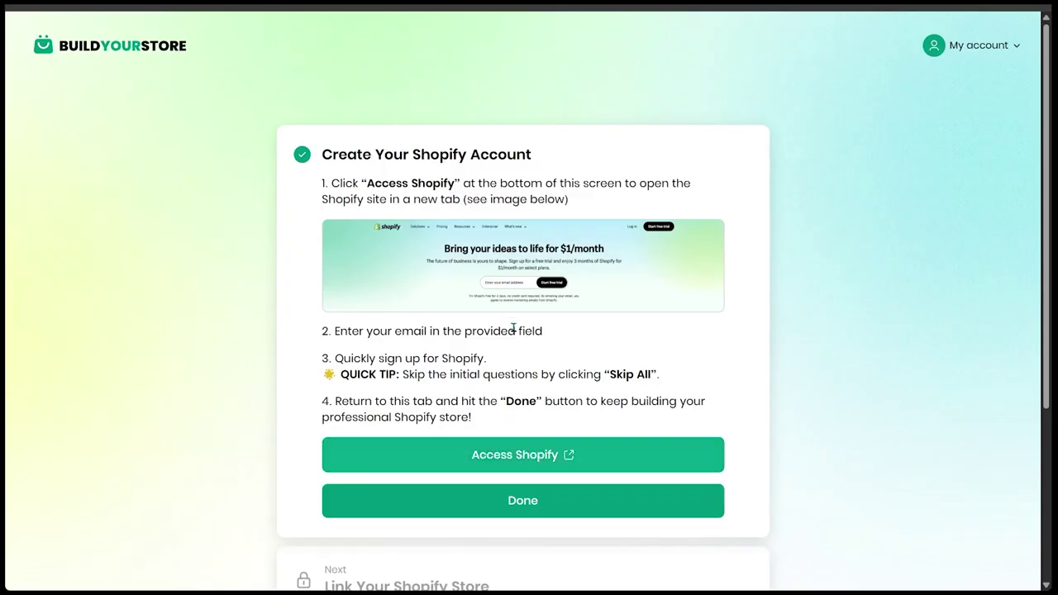
click(519, 504)
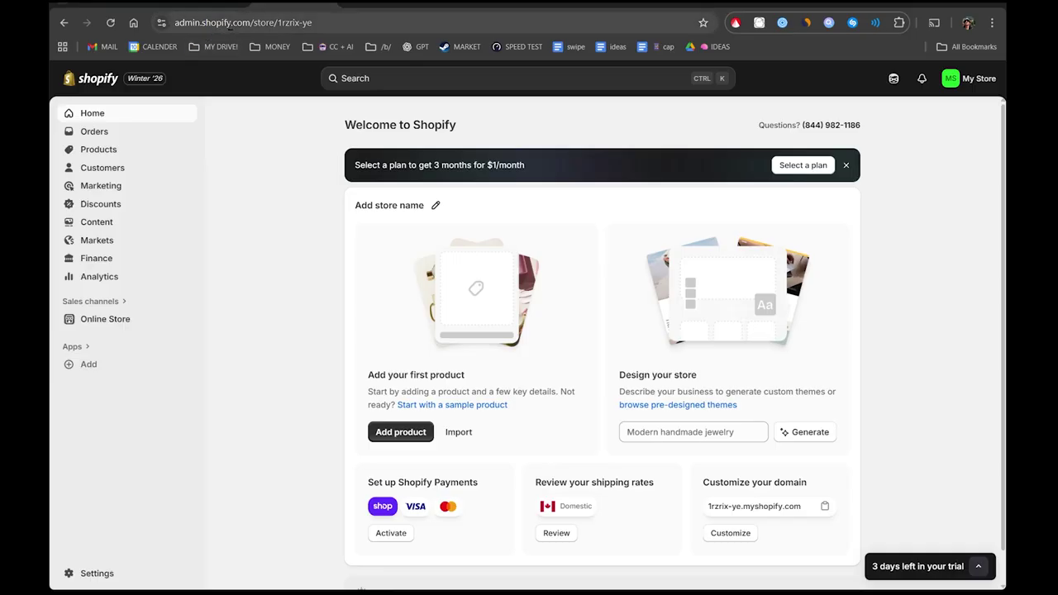
click(245, 22)
right_click(244, 22)
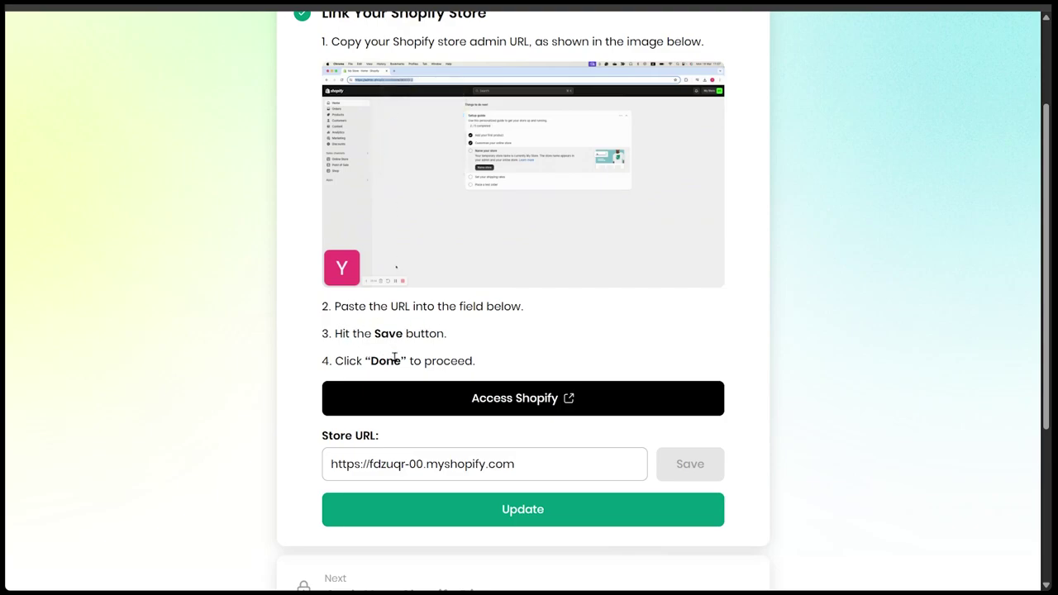
drag(562, 462, 300, 484)
text(https://admin.shopify.com/store/lrzrix-ye)
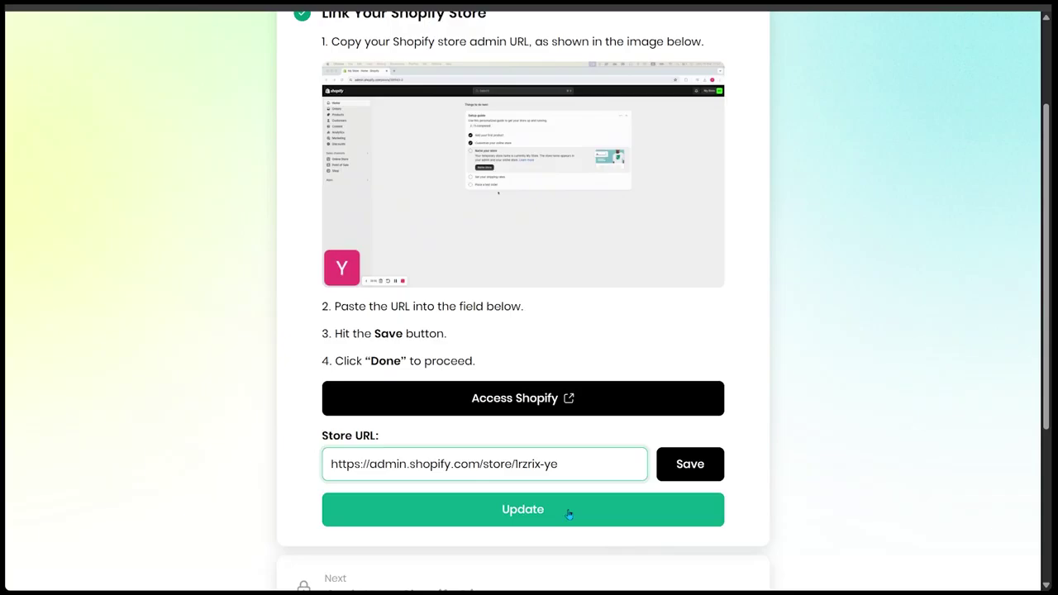
click(569, 514)
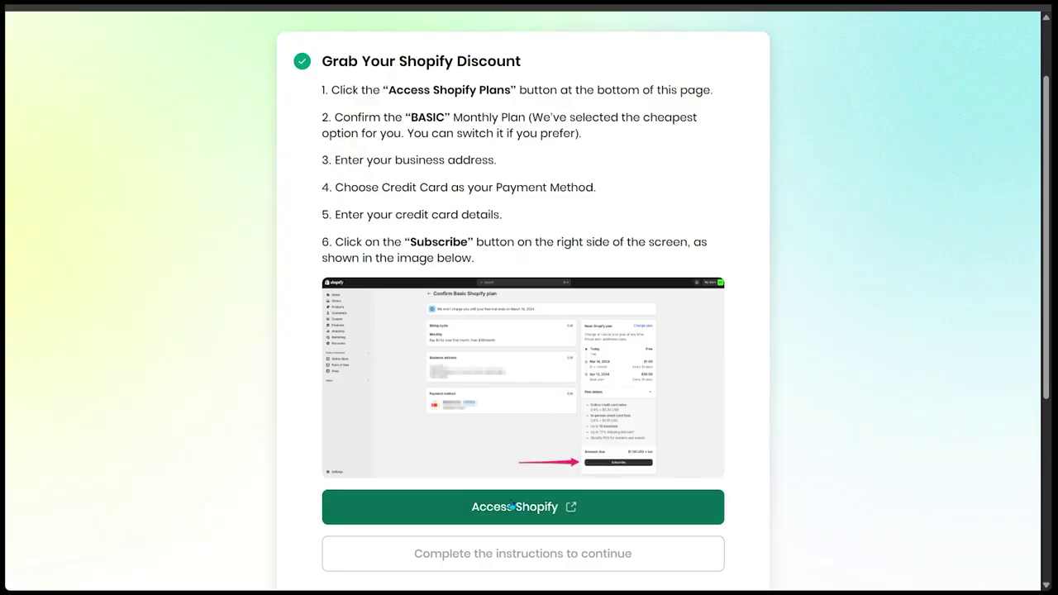
- Subscribe to Shopify's monthly Basic plan at $1 for 3 months and mark the discount task as done in BuildYourStore
click(488, 505)
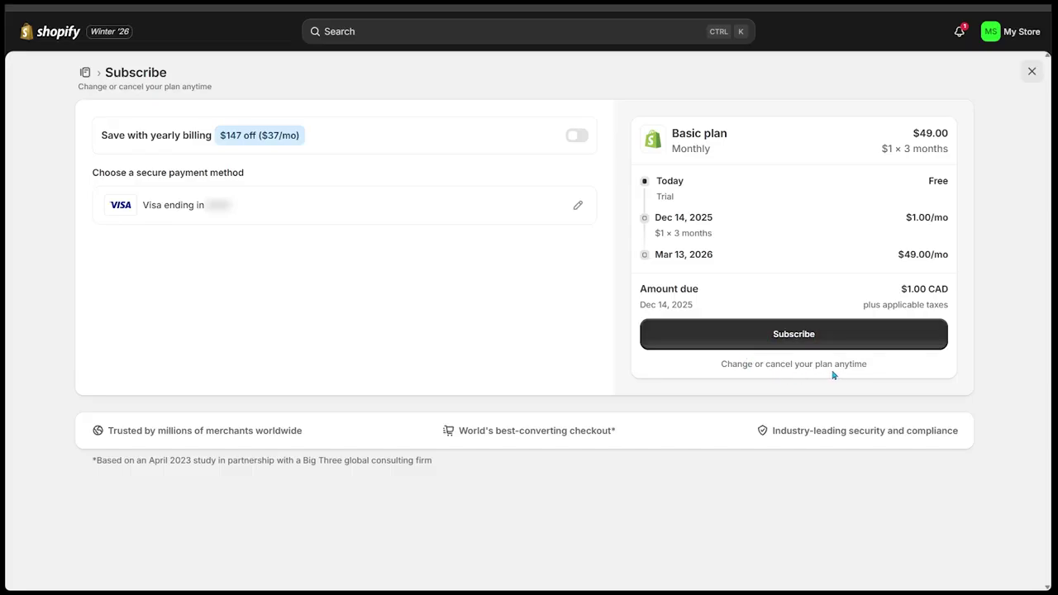
click(854, 337)
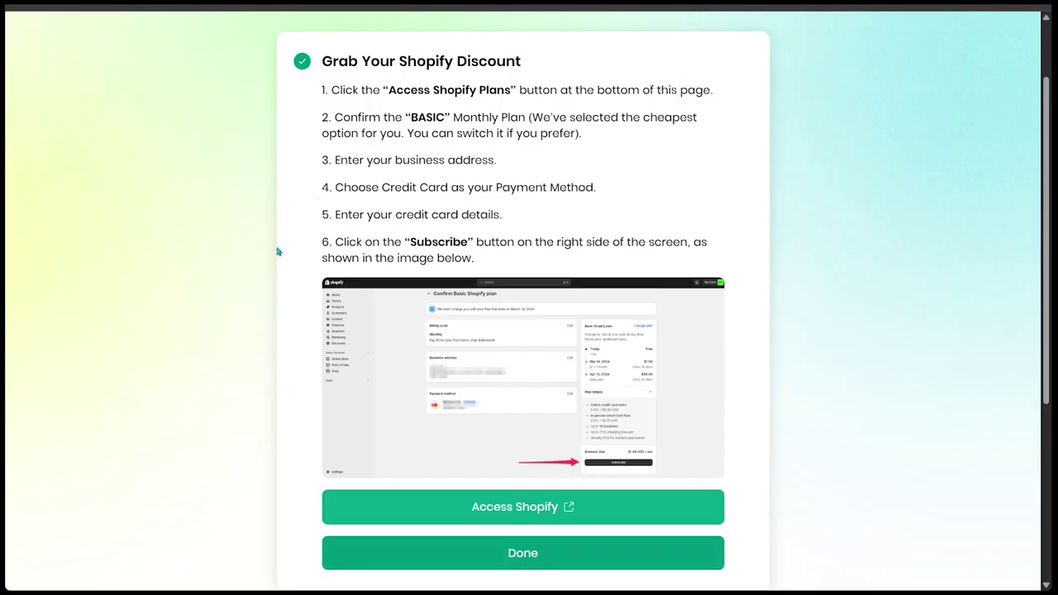
click(573, 564)
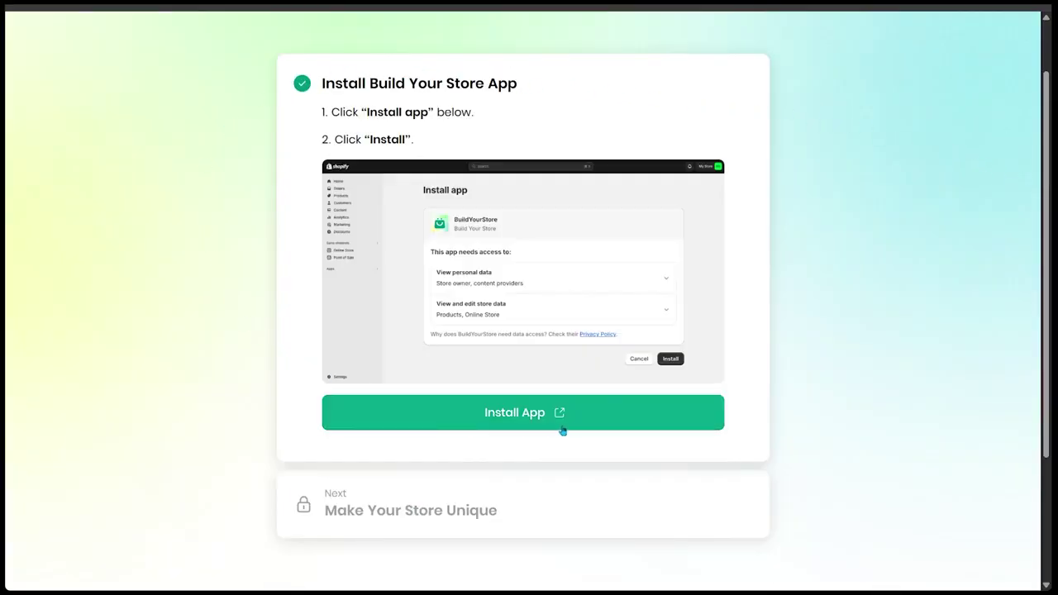
- Install the Build Your Store app and start the AI customization of the store
click(601, 422)
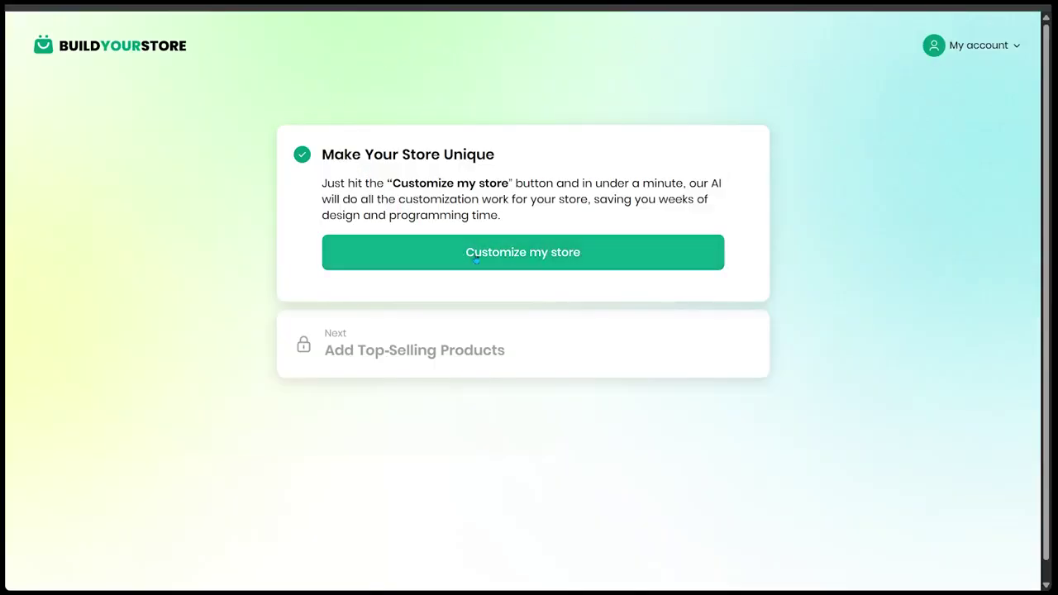
click(561, 267)
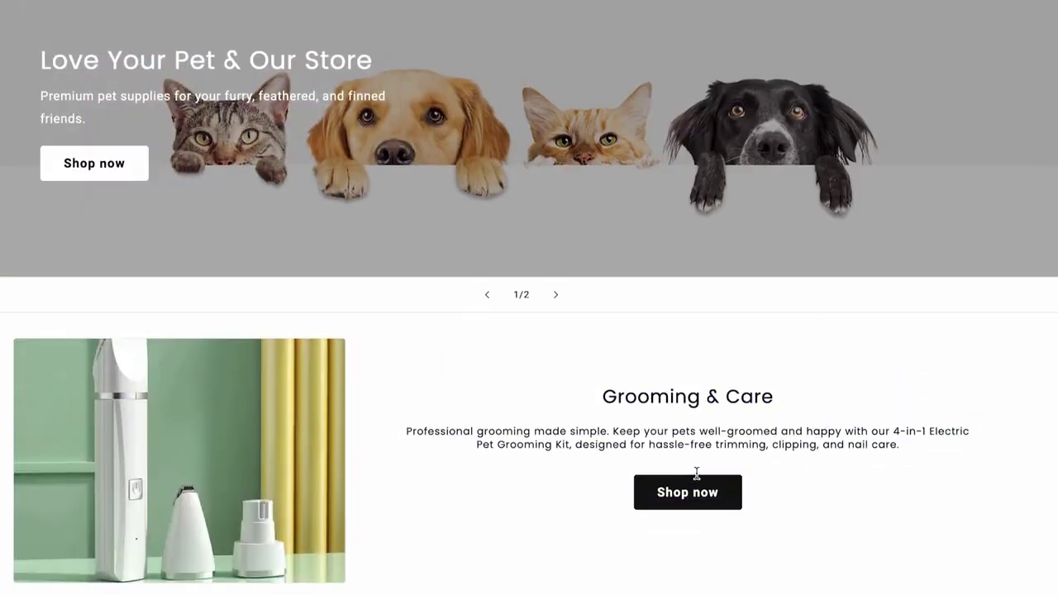
- Look through the sample pet store's homepage, including the grooming and brushing product sections
scroll(696, 474, down, 2)
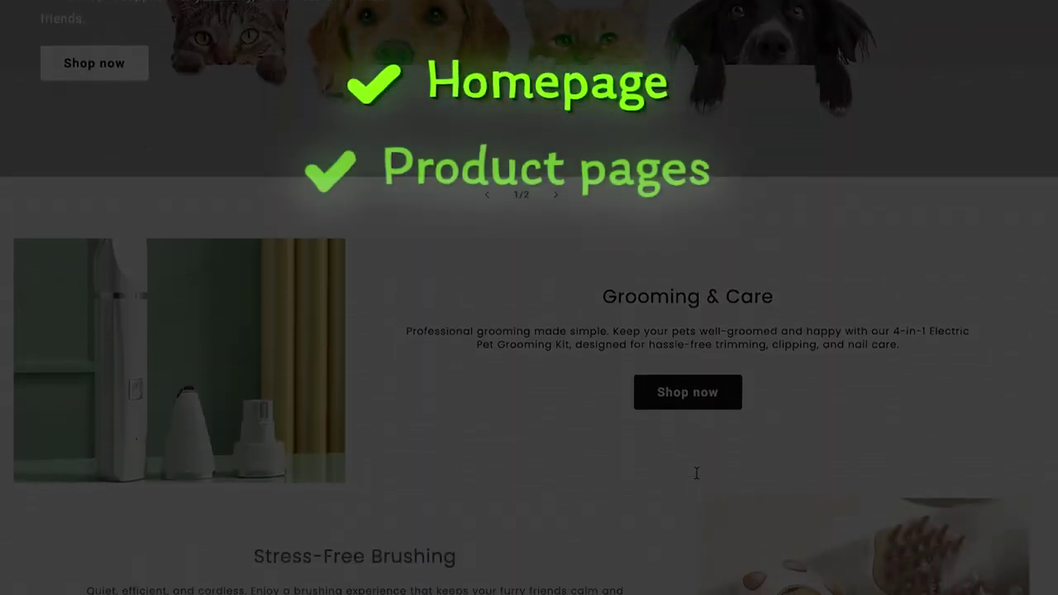
scroll(695, 472, down, 3)
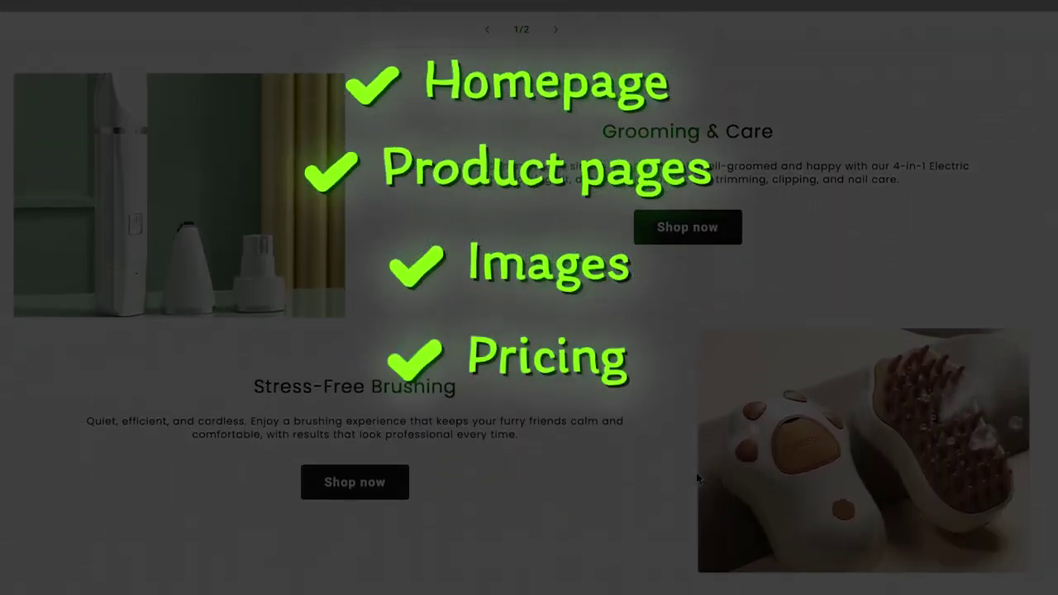
scroll(696, 472, down, 3)
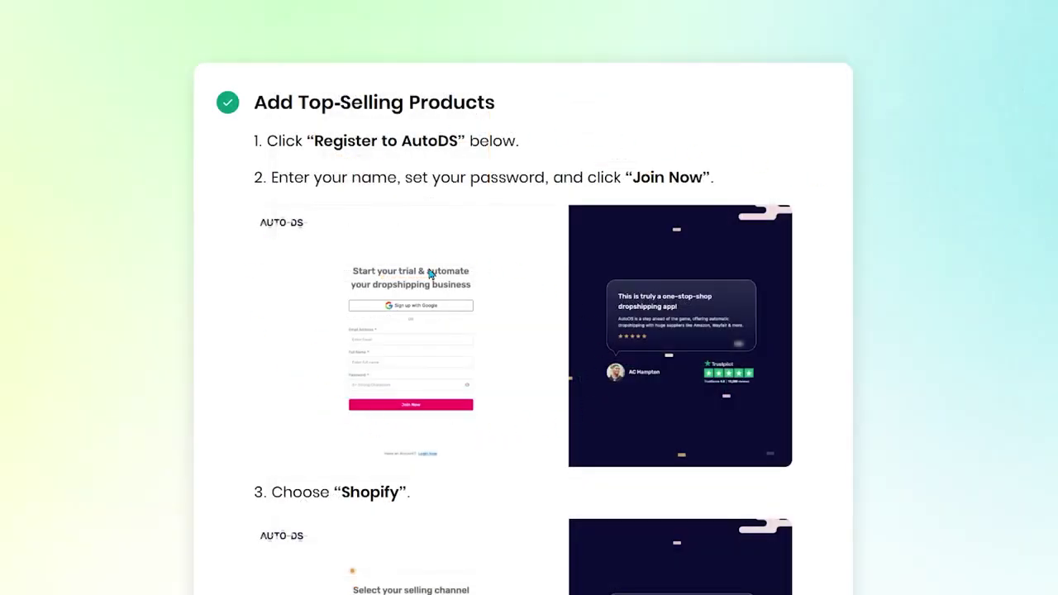
- Follow the top-selling products instructions and connect the existing Shopify store to AutoDS
scroll(927, 228, down, 5)
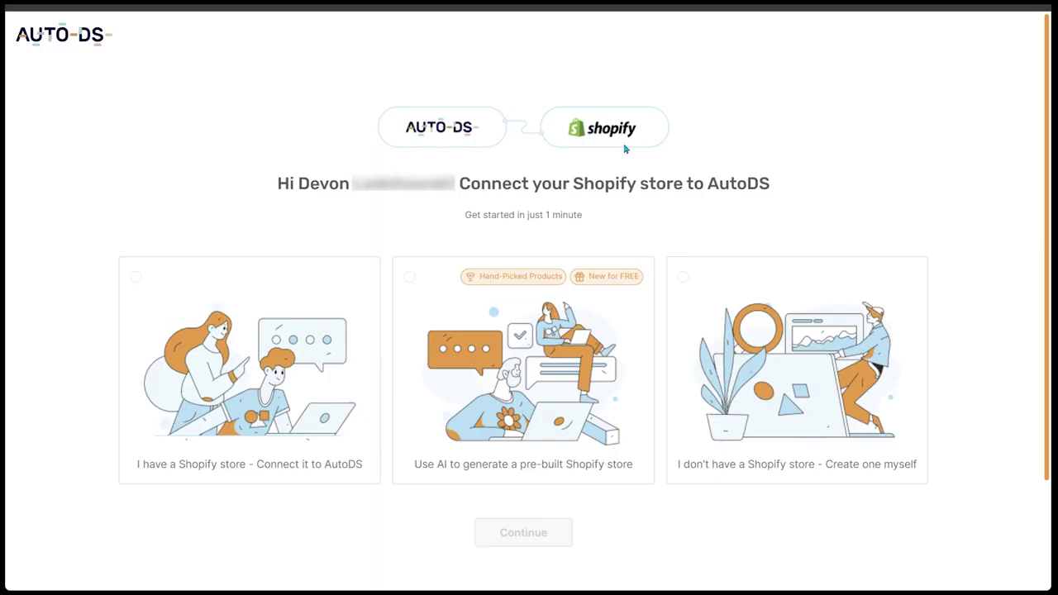
click(275, 360)
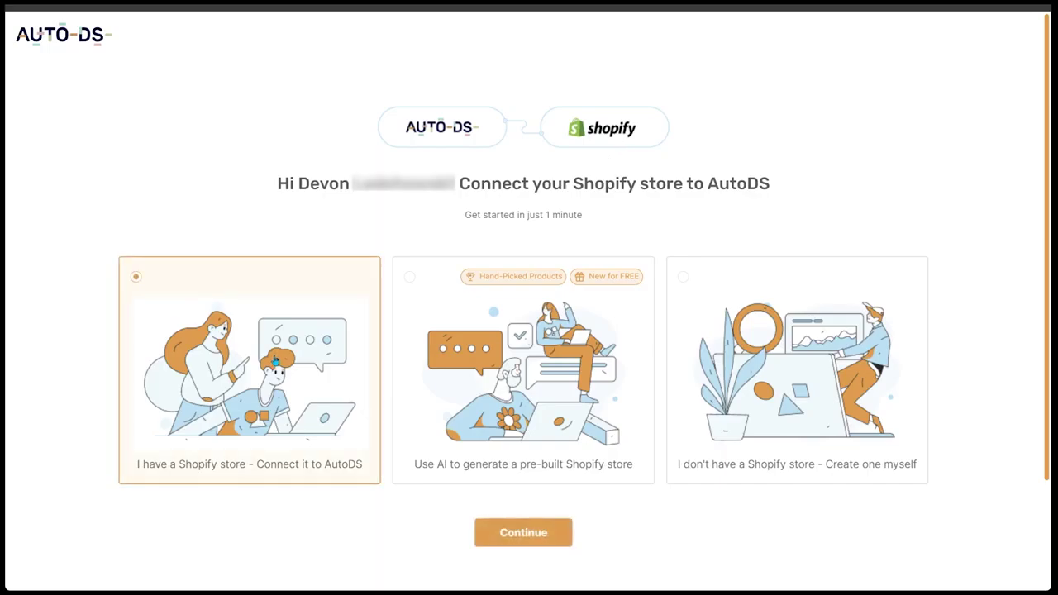
click(513, 534)
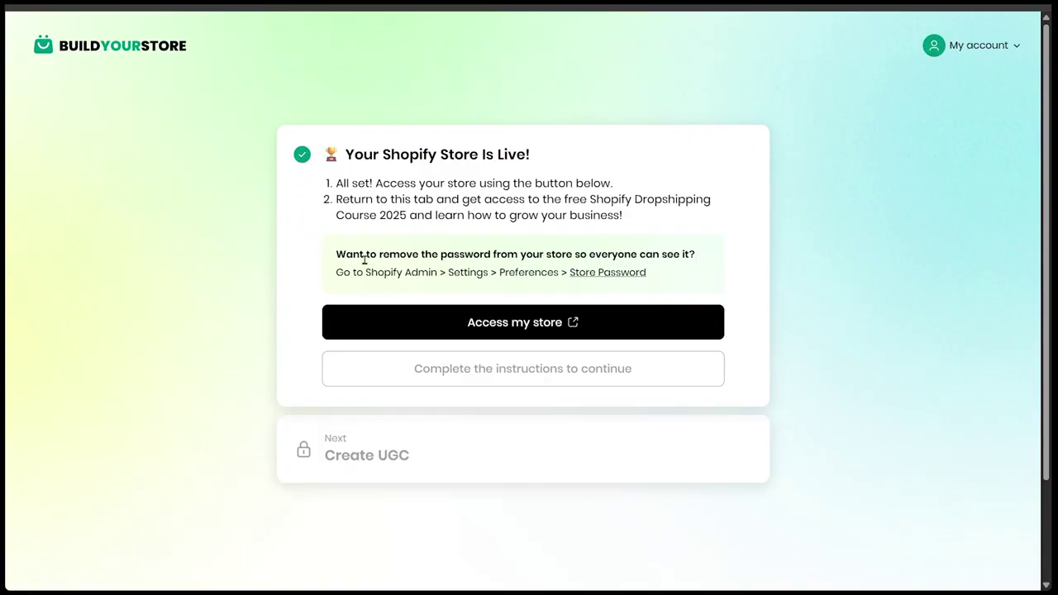
- Open the store password preferences in Shopify and turn off password protection for the online store
right_click(609, 275)
click(678, 293)
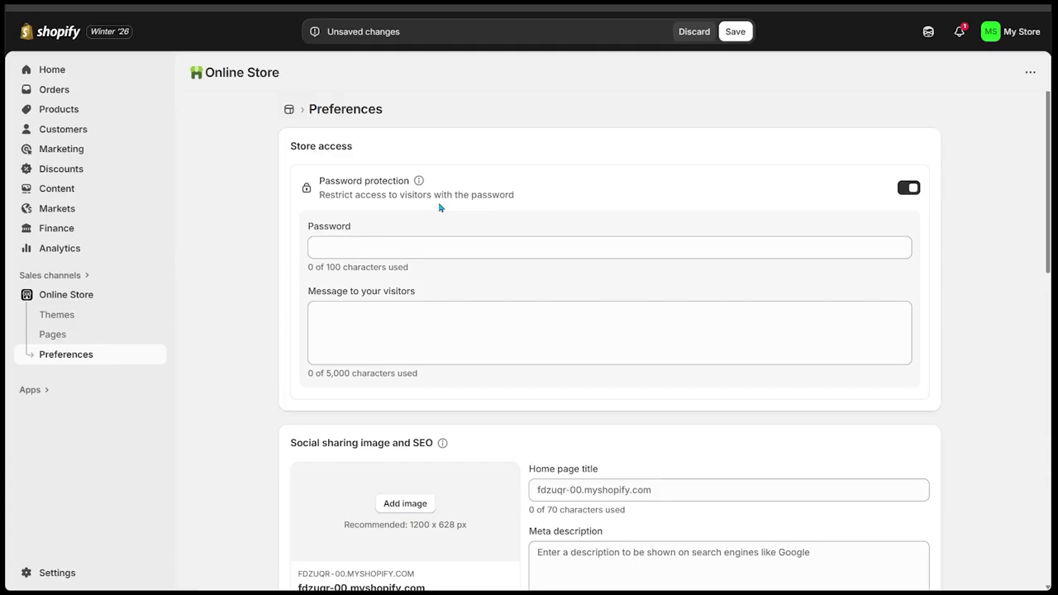
click(907, 188)
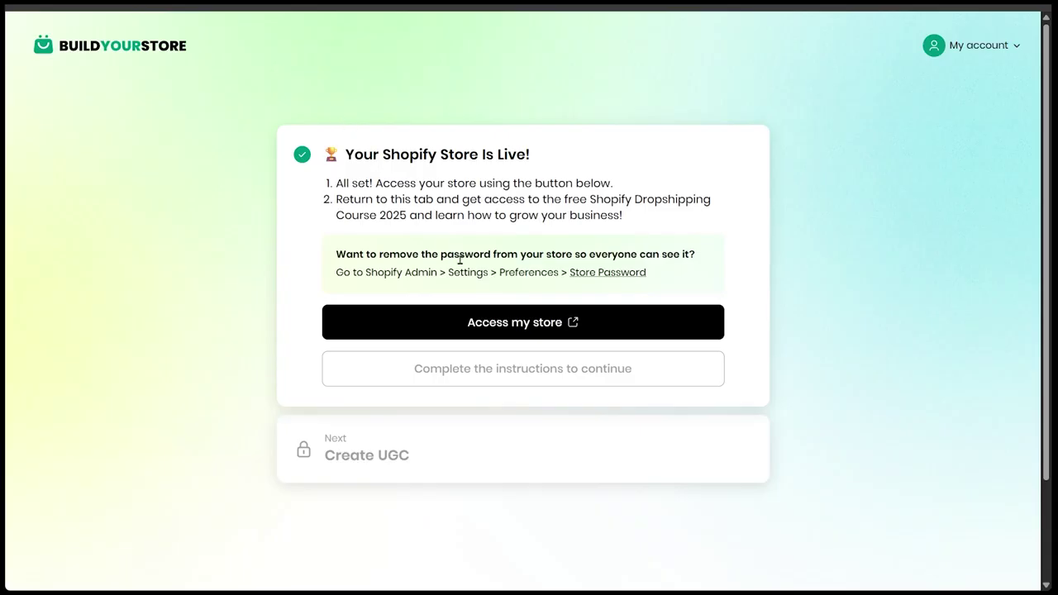
- Open the finished electronics store from BuildYourStore and review its homepage banner, product sections and newsletter area
click(522, 327)
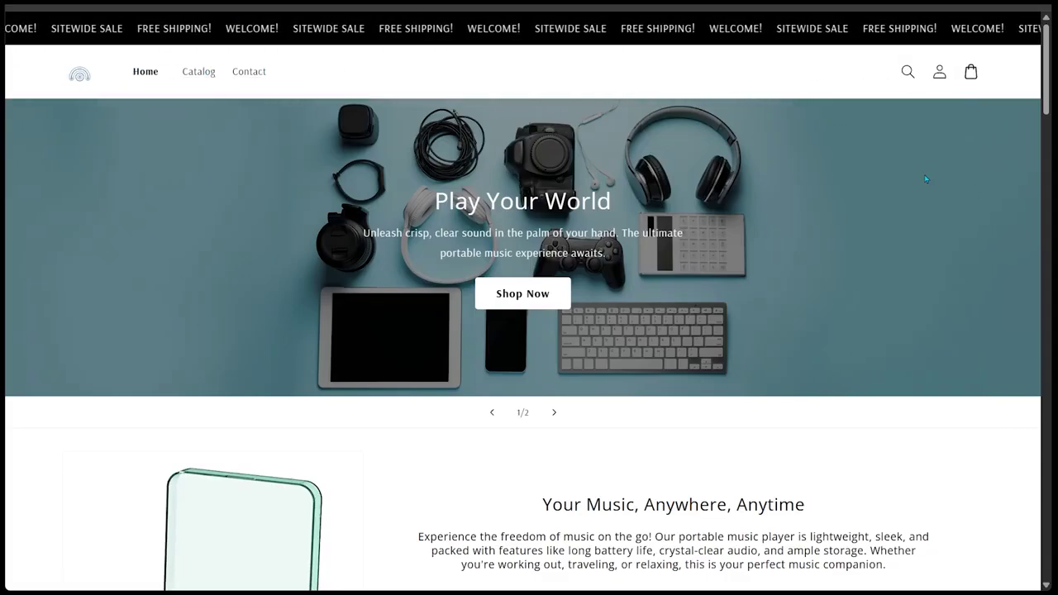
scroll(985, 162, down, 6)
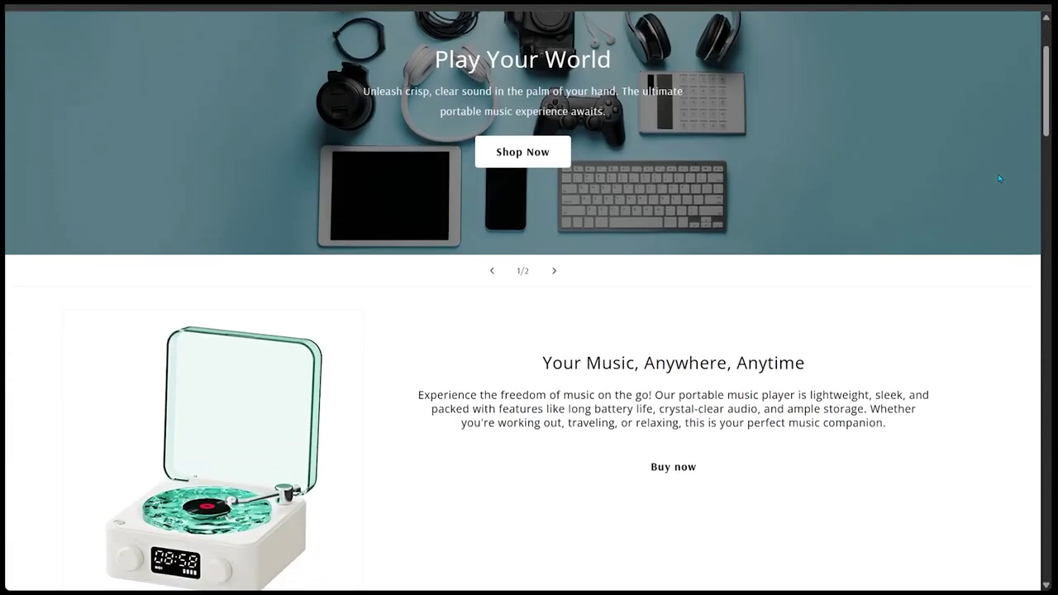
scroll(985, 153, down, 5)
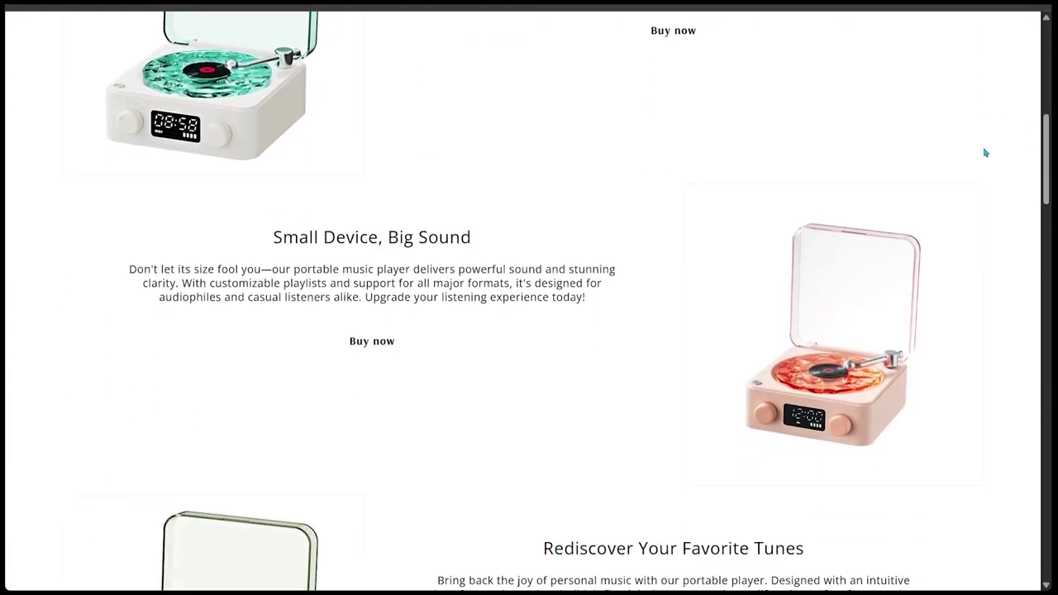
scroll(986, 153, down, 6)
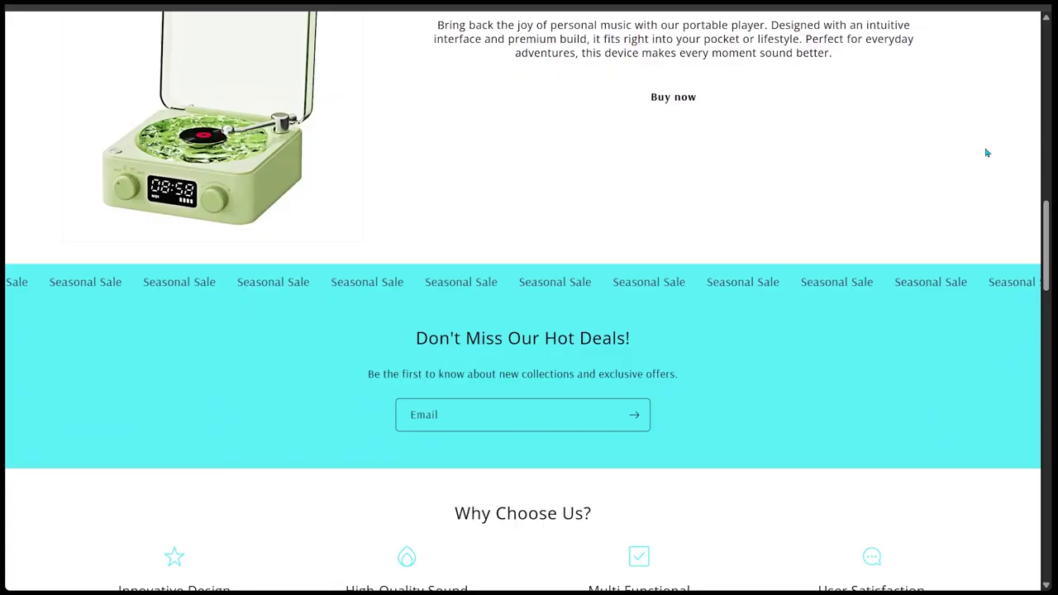
- Review the electronics store homepage's Why Choose Us section, video banner, client testimonials and contact form
scroll(986, 152, down, 10)
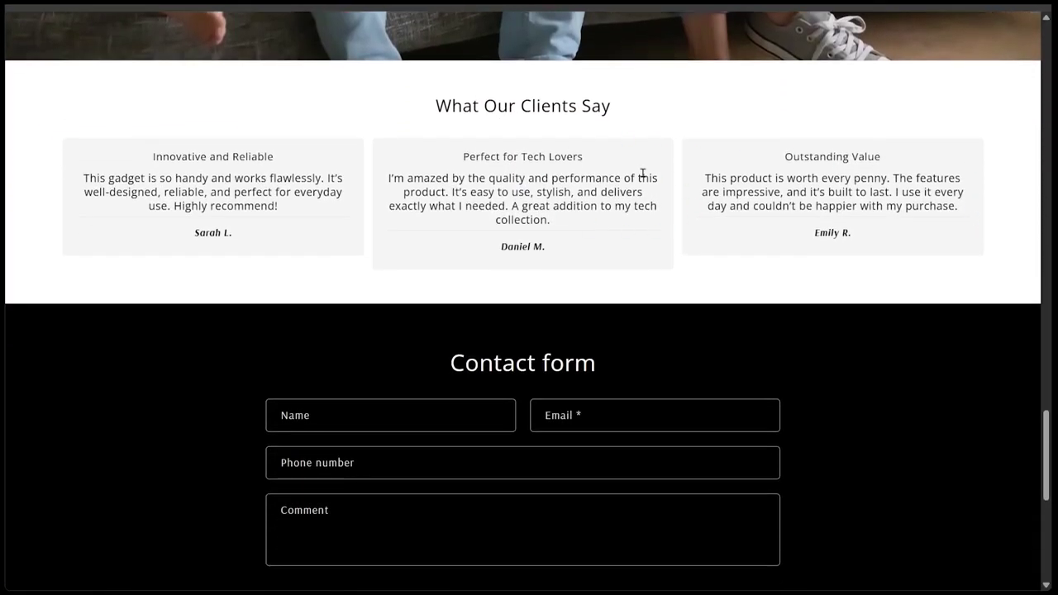
scroll(839, 198, down, 3)
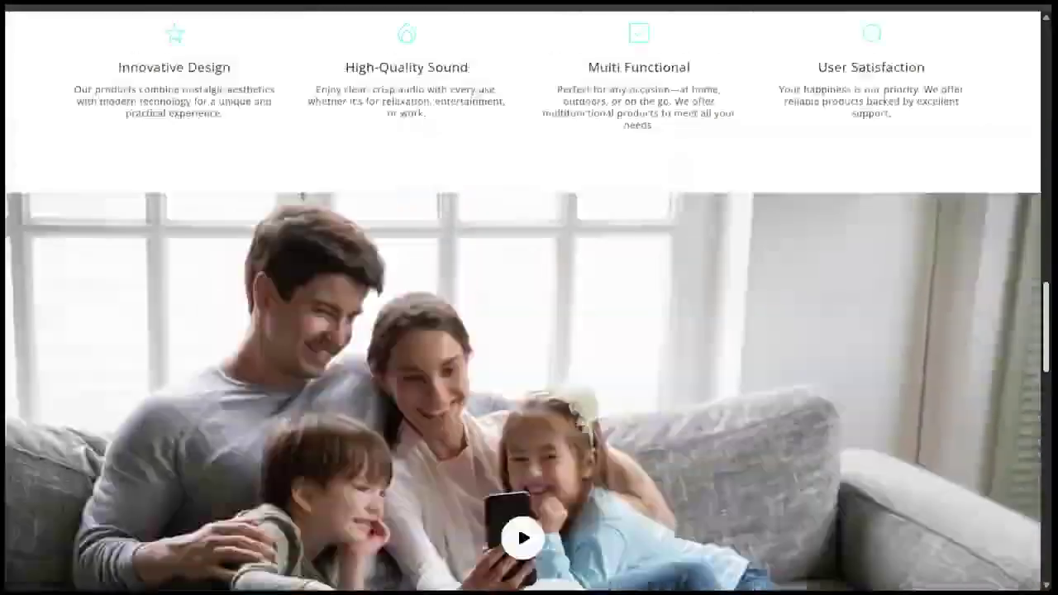
scroll(529, 298, up, 12)
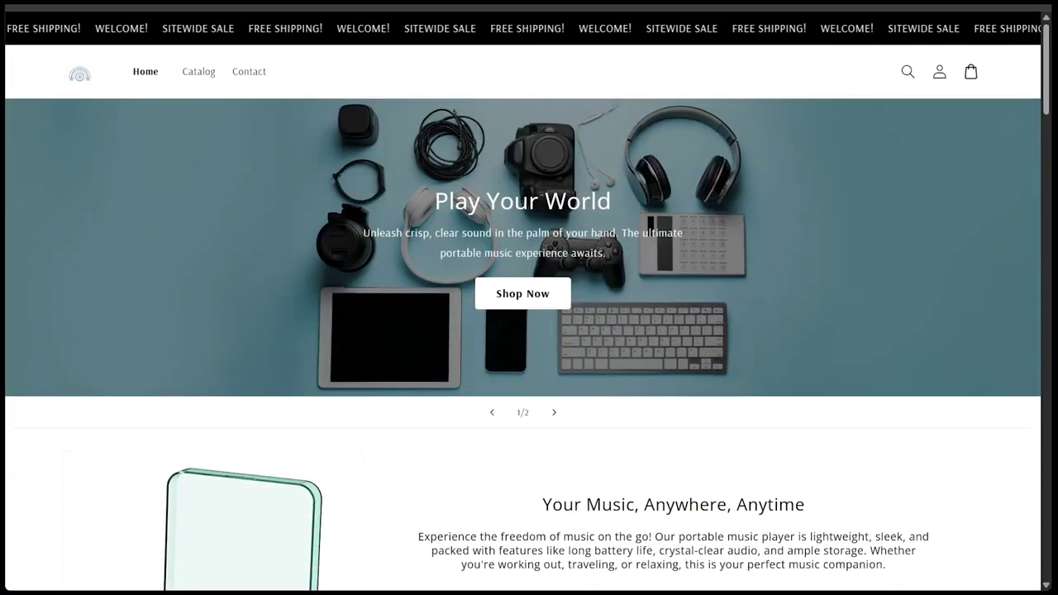
- Open the electronics store's catalog and look through the featured "Your best relax companion!" products
click(211, 71)
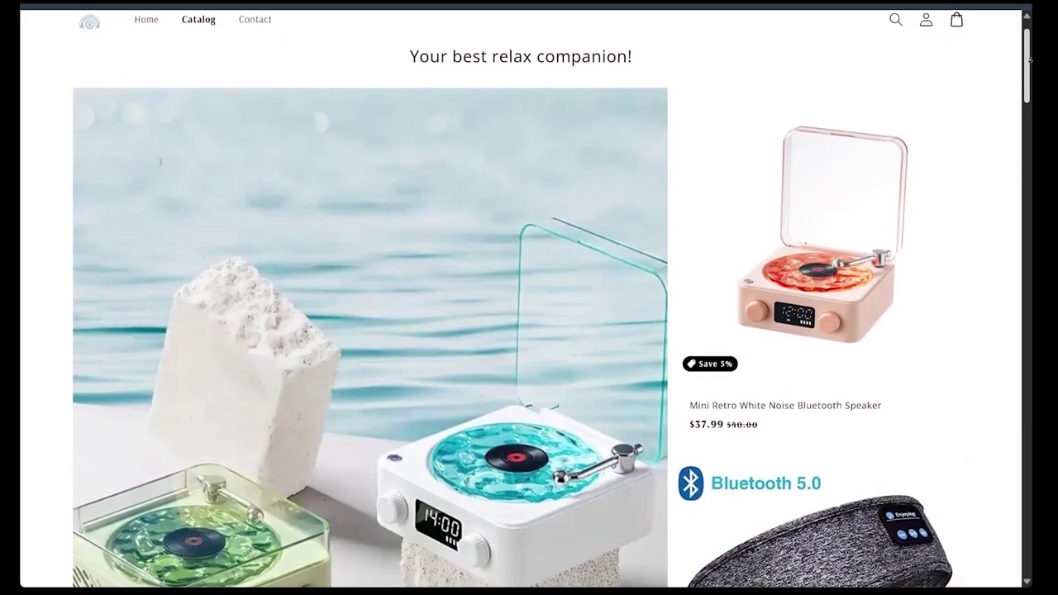
scroll(529, 297, down, 1)
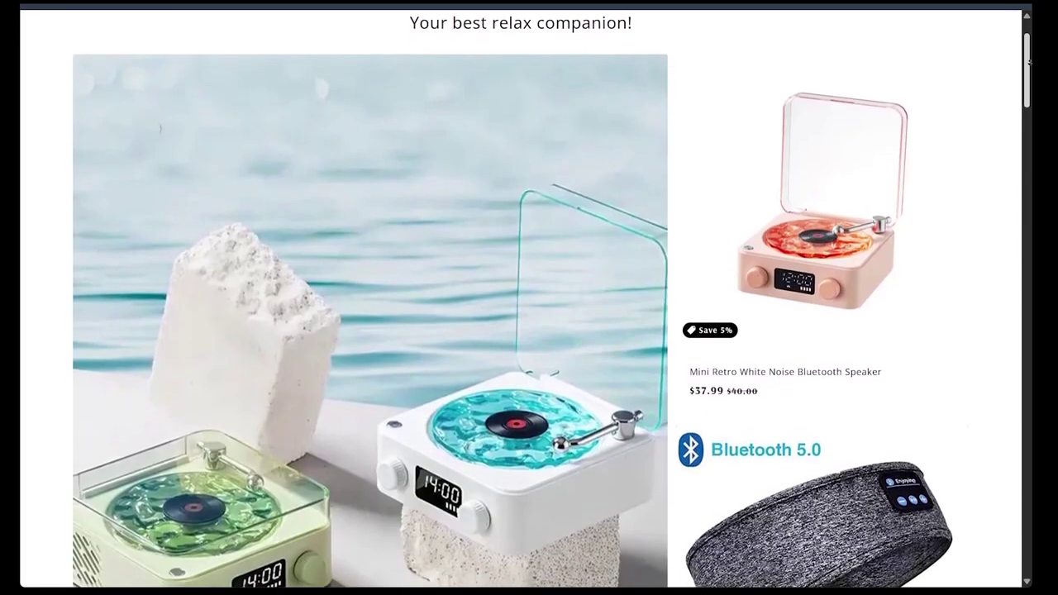
scroll(1025, 62, down, 1)
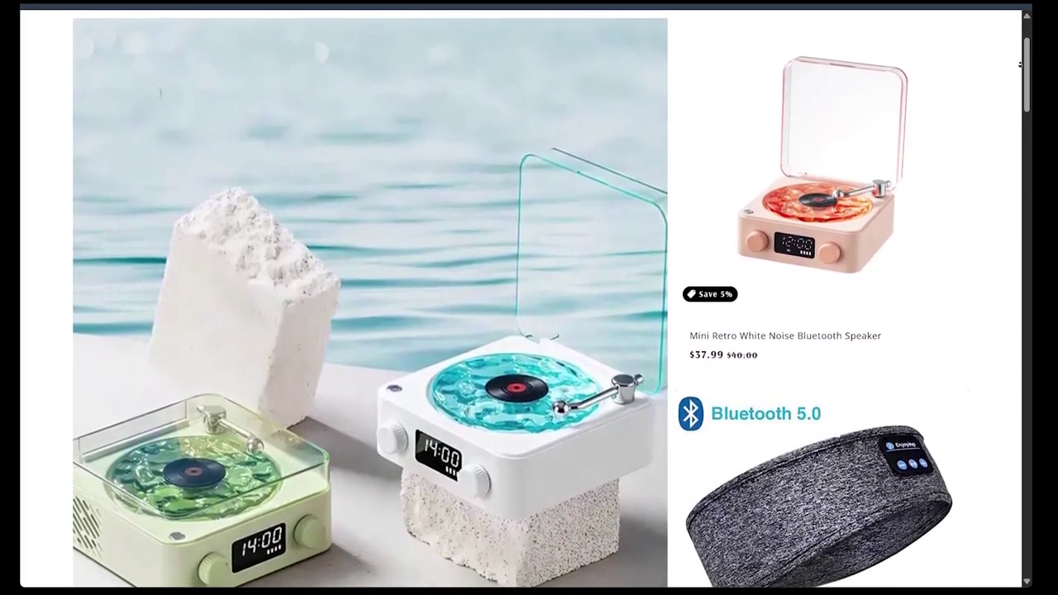
scroll(1020, 64, down, 1)
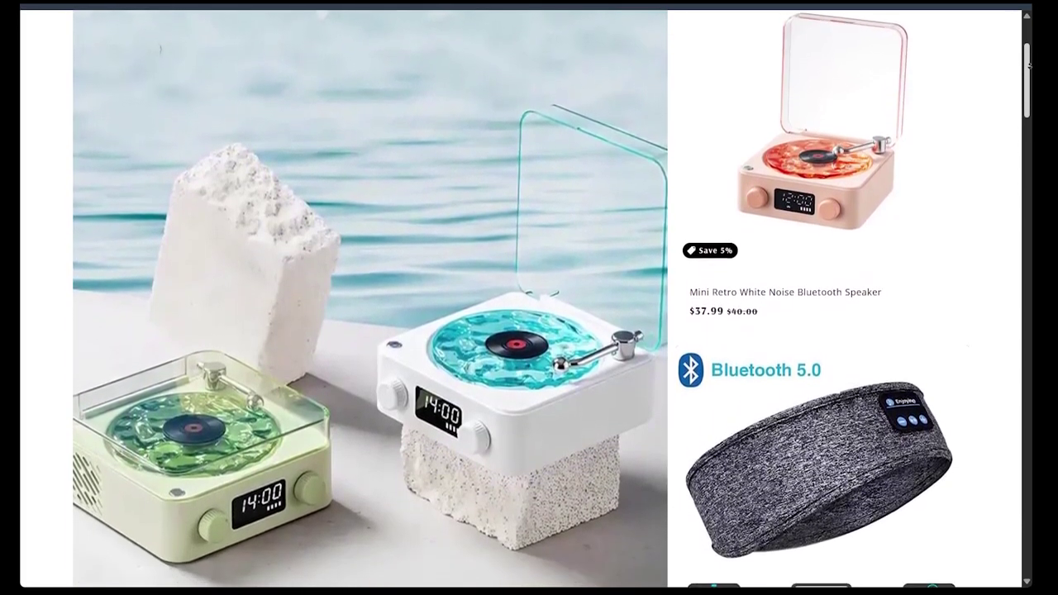
scroll(1027, 66, down, 1)
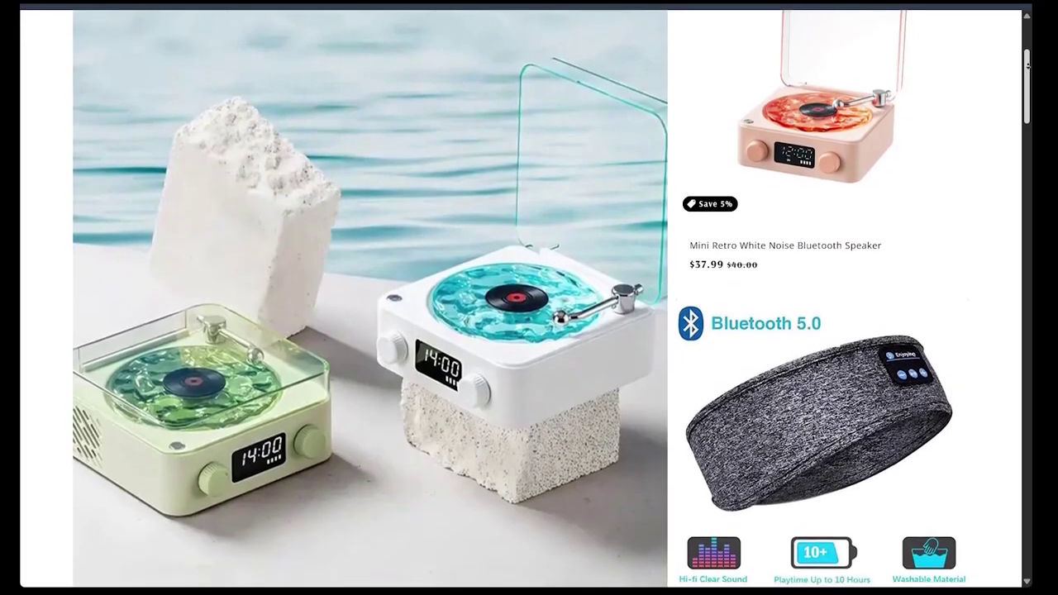
scroll(1027, 66, down, 1)
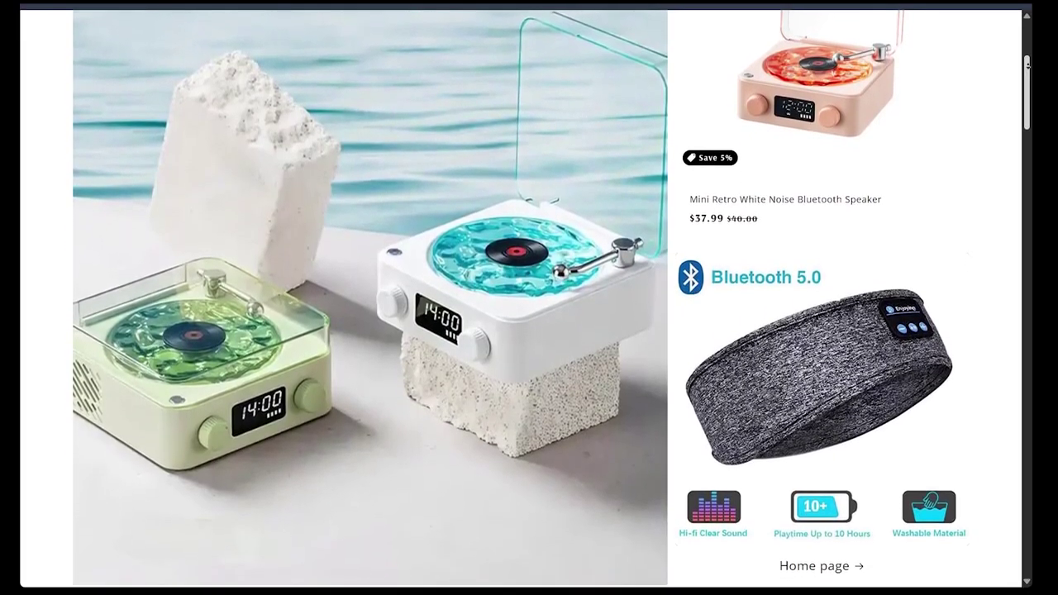
scroll(1027, 64, down, 1)
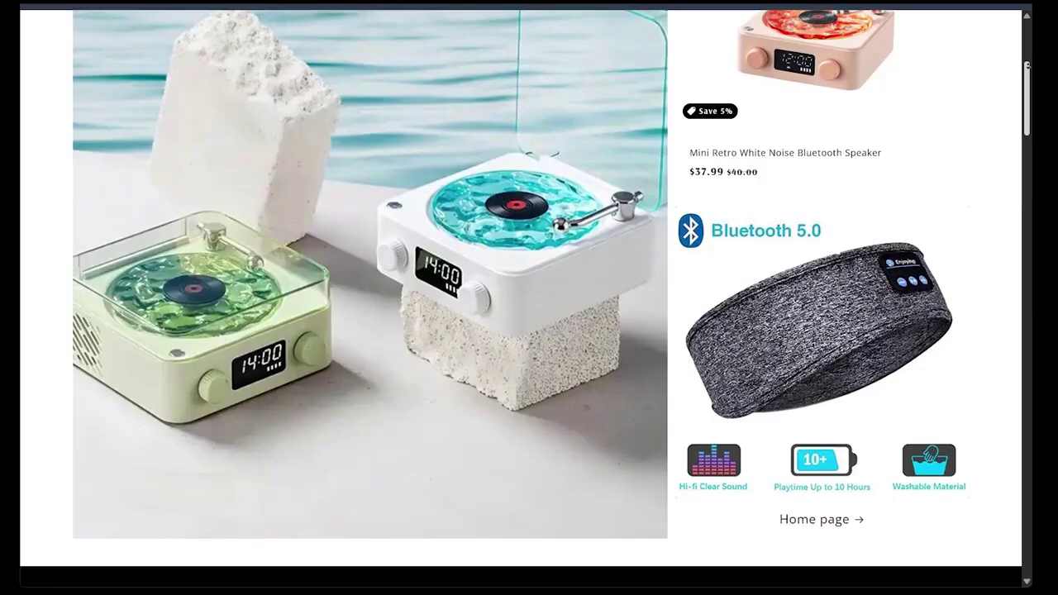
scroll(1027, 66, down, 1)
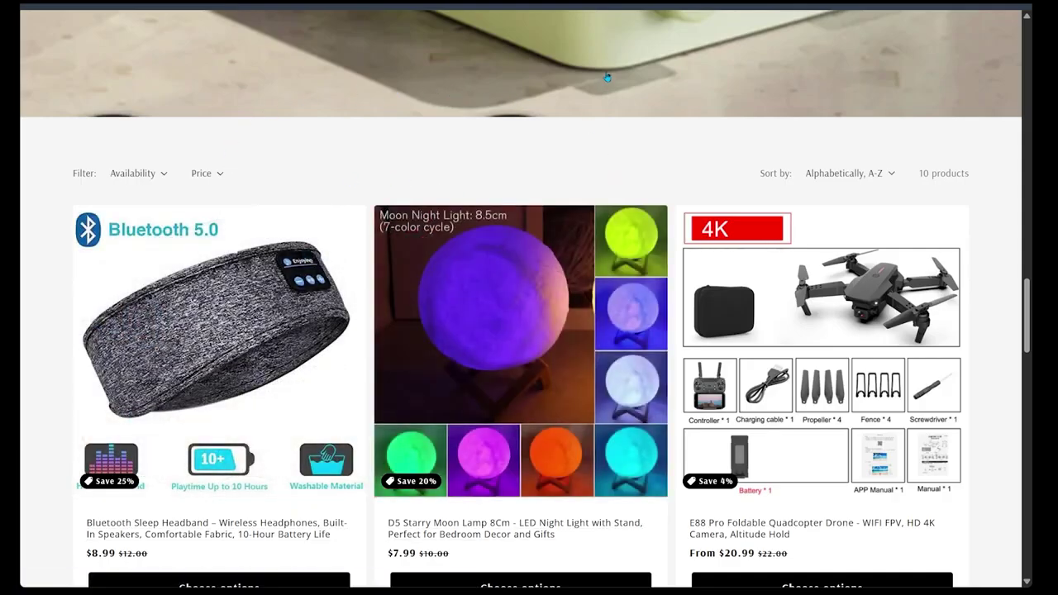
- Examine the catalog's full product grid, checking the items' images, titles, discounts and prices
scroll(906, 305, down, 4)
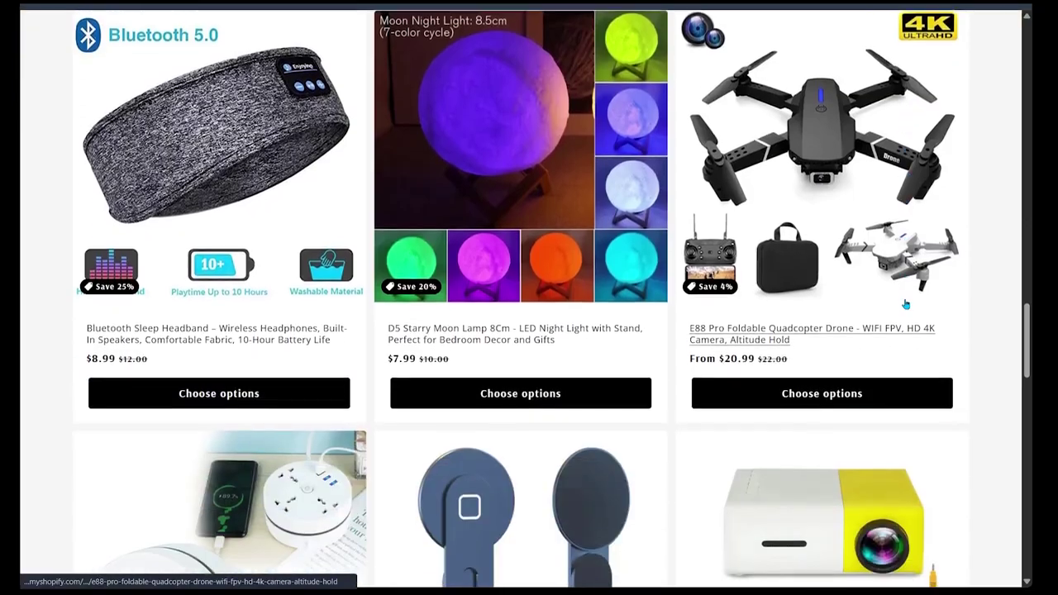
scroll(905, 304, down, 2)
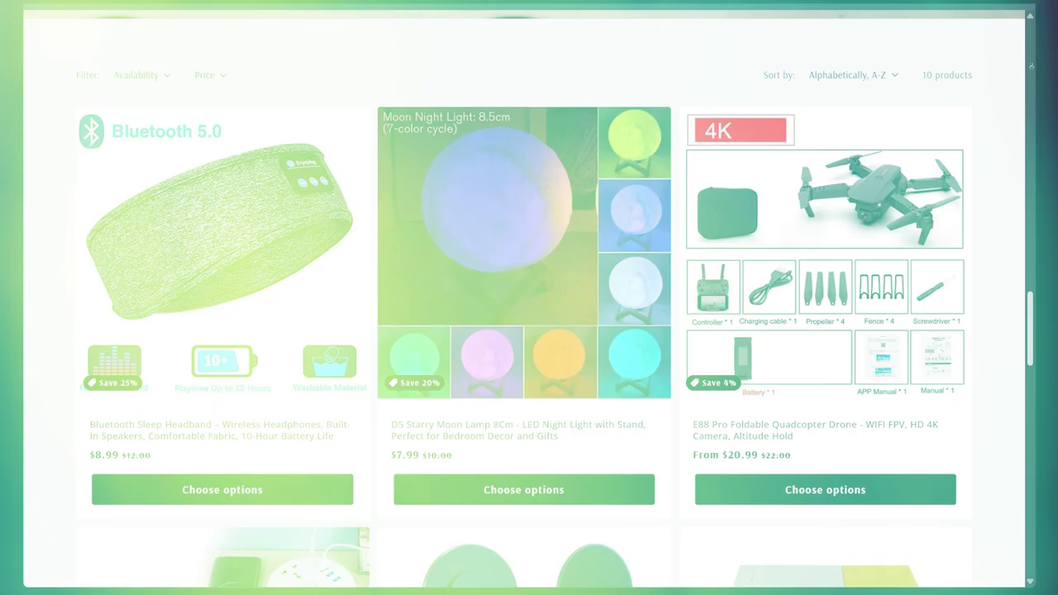
scroll(529, 298, down, 3)
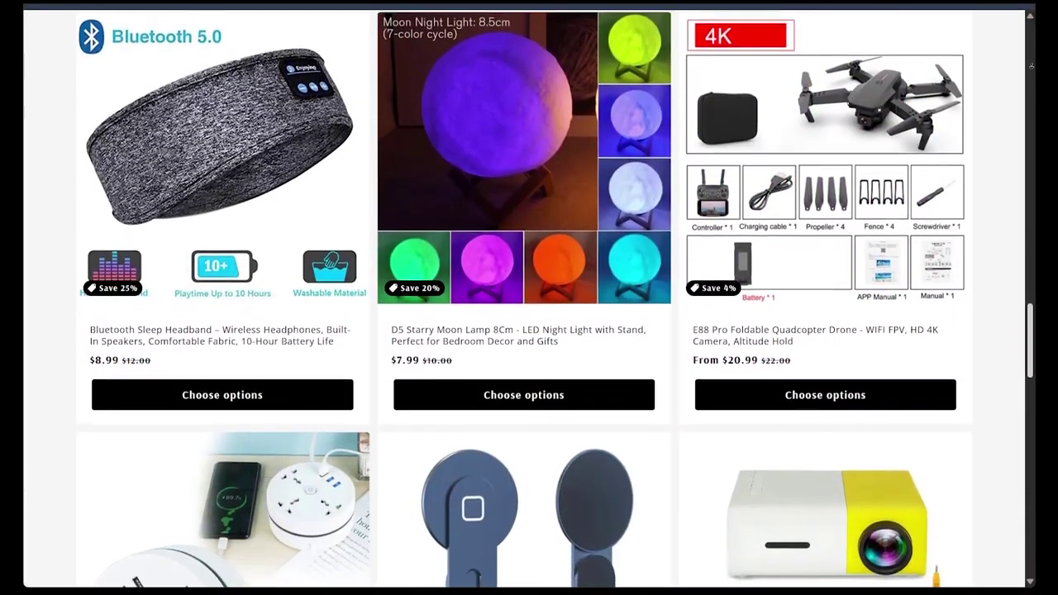
scroll(529, 297, down, 2)
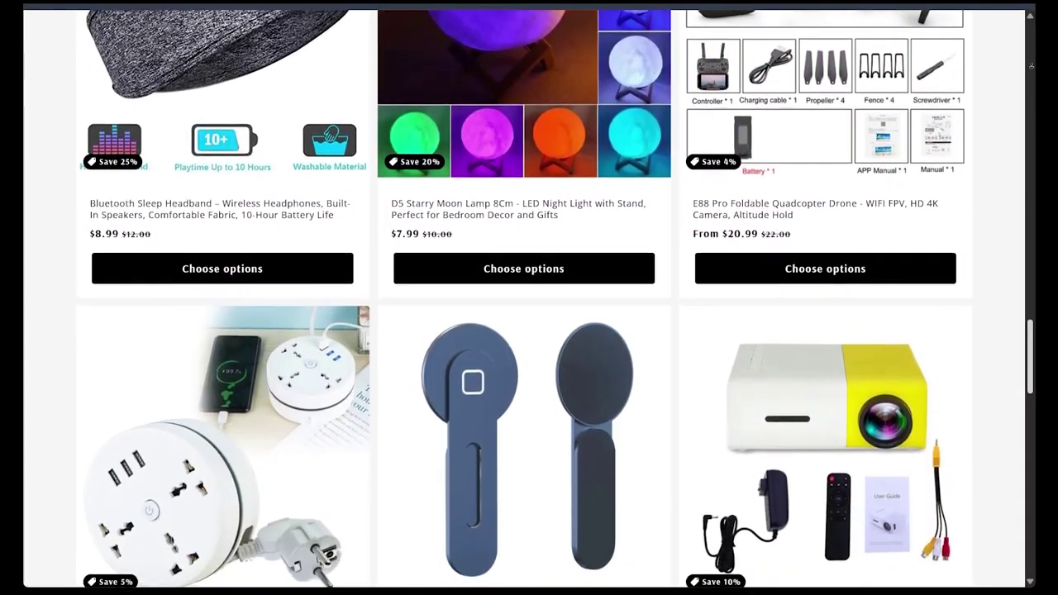
scroll(529, 297, down, 2)
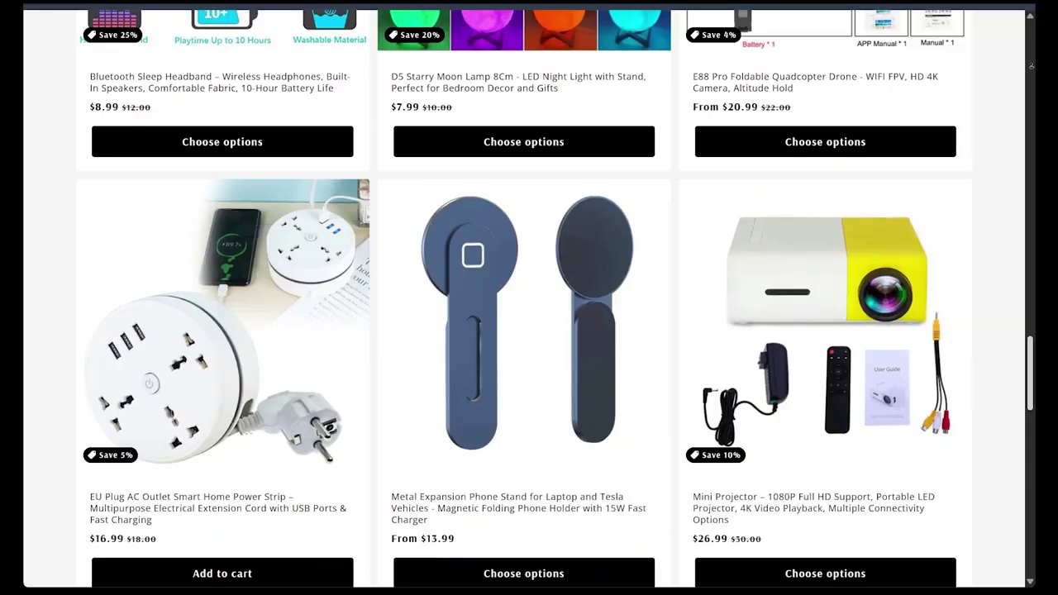
scroll(529, 297, down, 2)
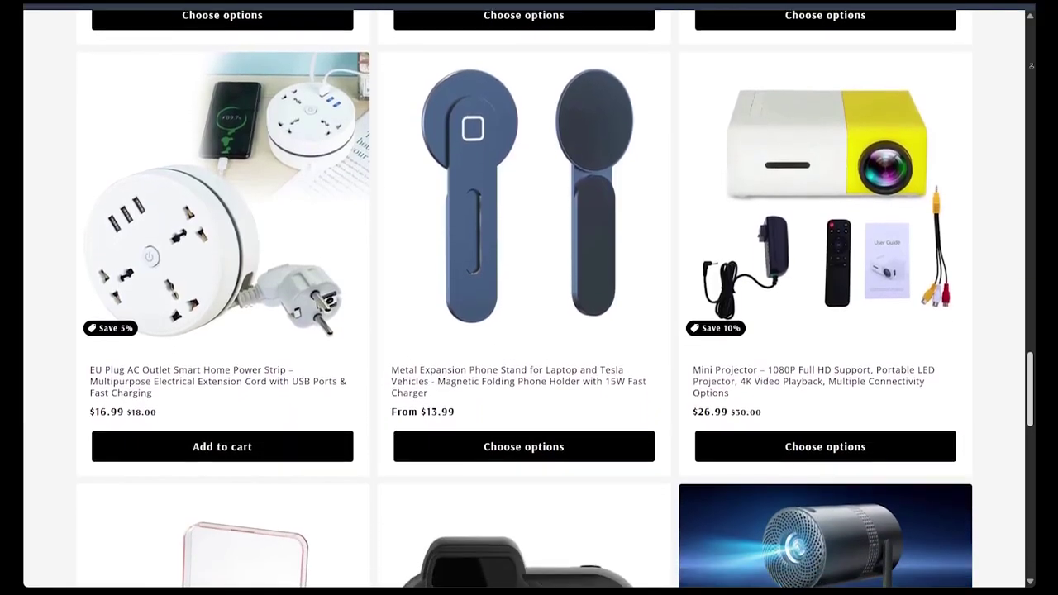
scroll(528, 298, down, 2)
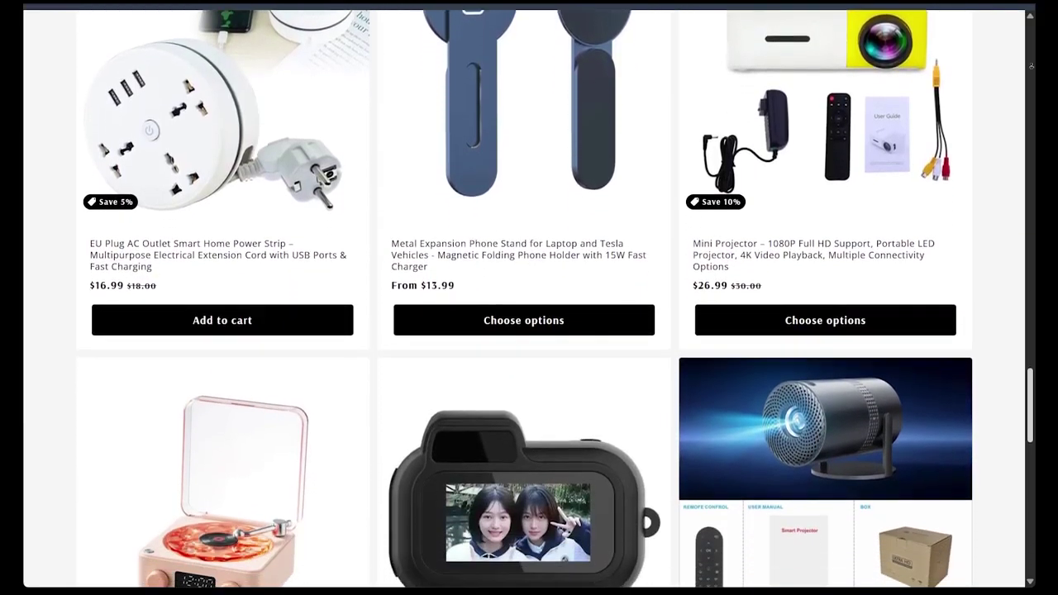
scroll(529, 298, down, 2)
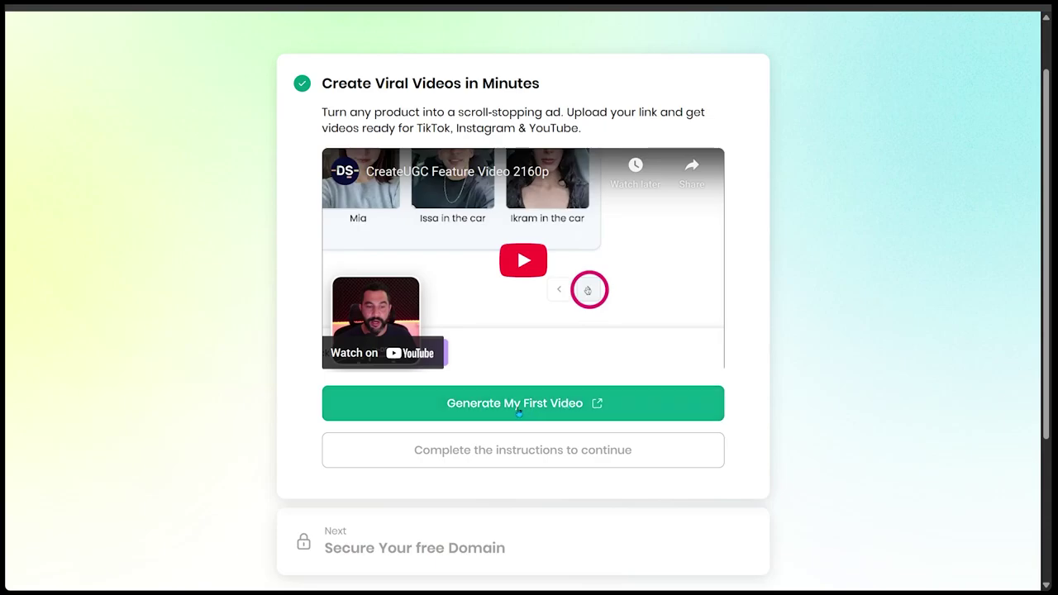
- Open CreateUGC from the viral video setup task, look over its landing page and mark the task as done
click(518, 404)
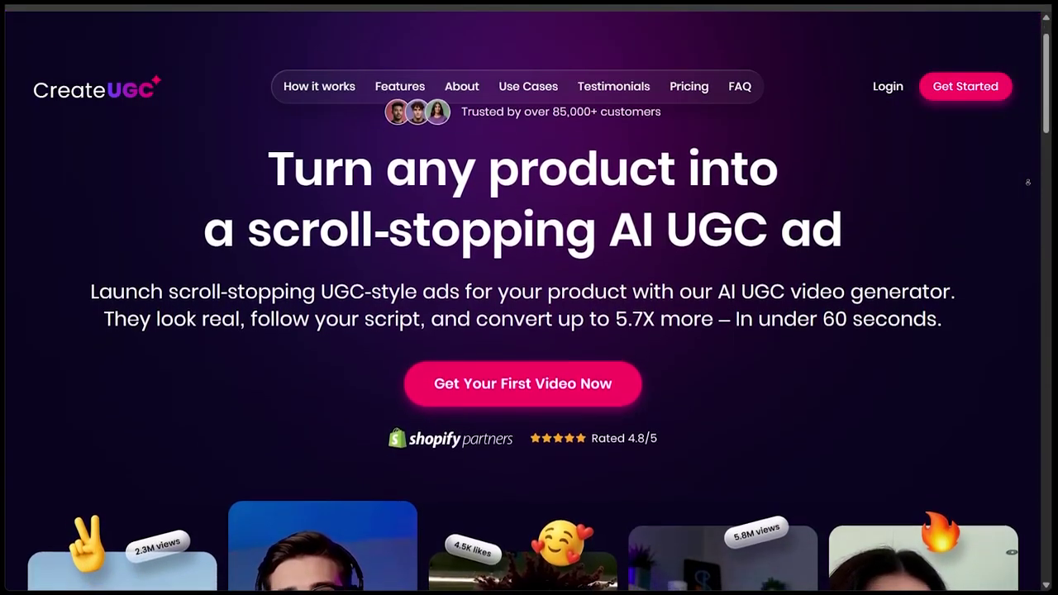
scroll(1027, 181, down, 1)
scroll(1027, 182, down, 1)
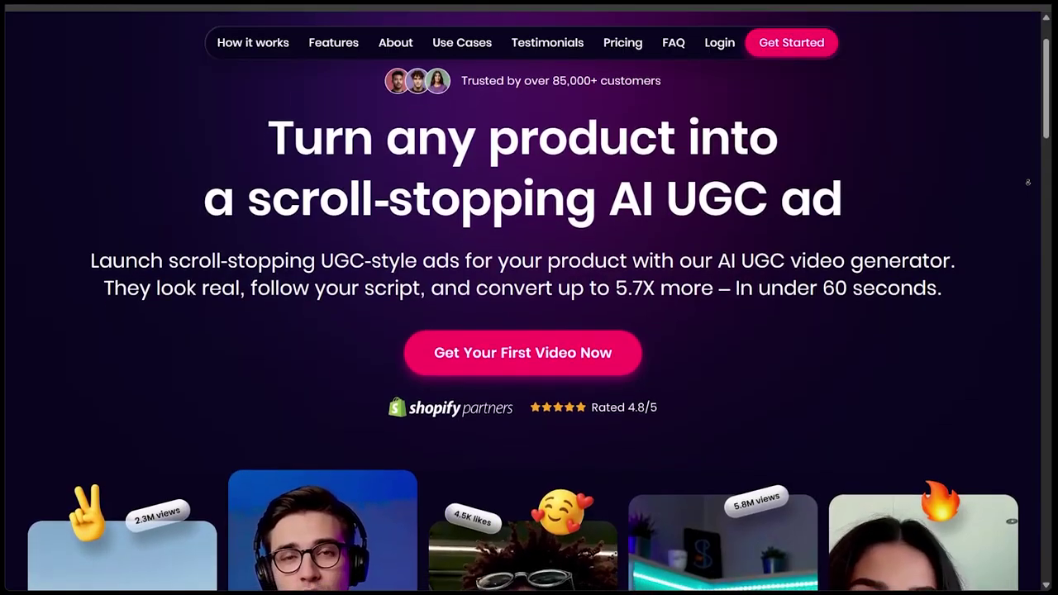
scroll(1027, 182, down, 4)
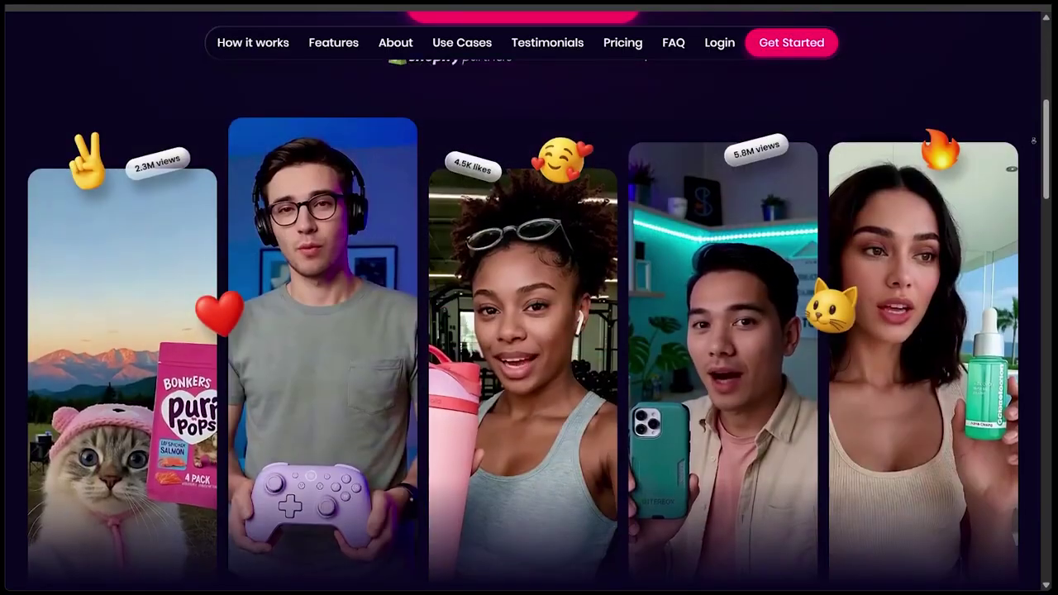
scroll(1032, 140, down, 1)
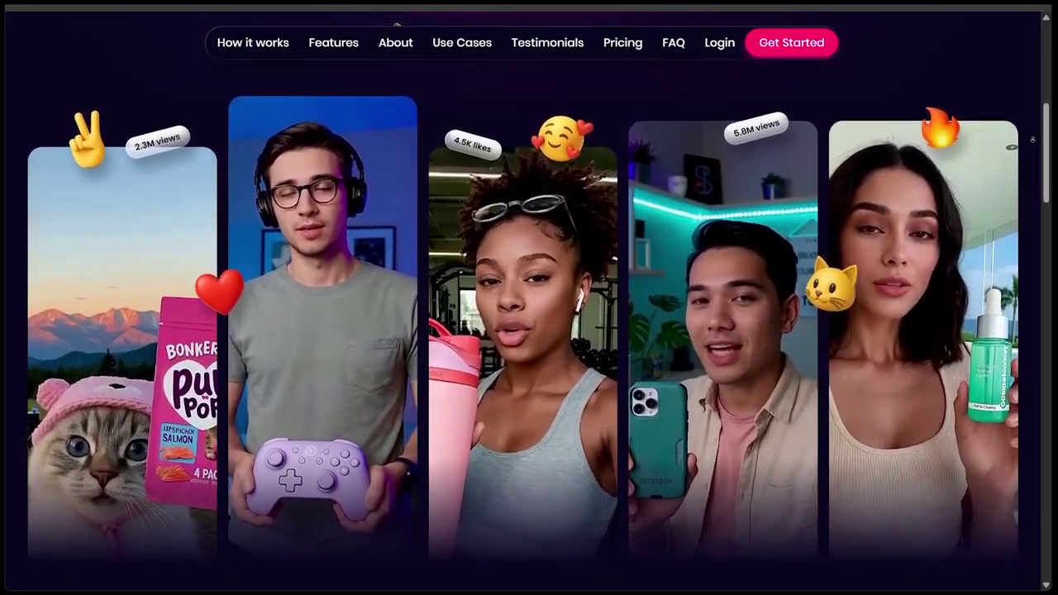
scroll(1032, 139, down, 1)
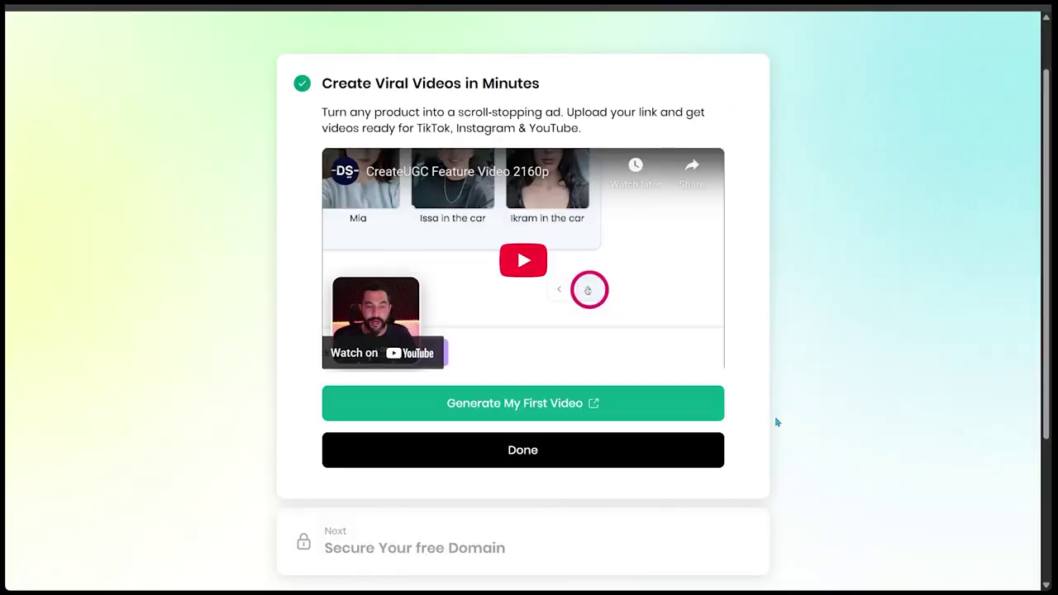
click(539, 454)
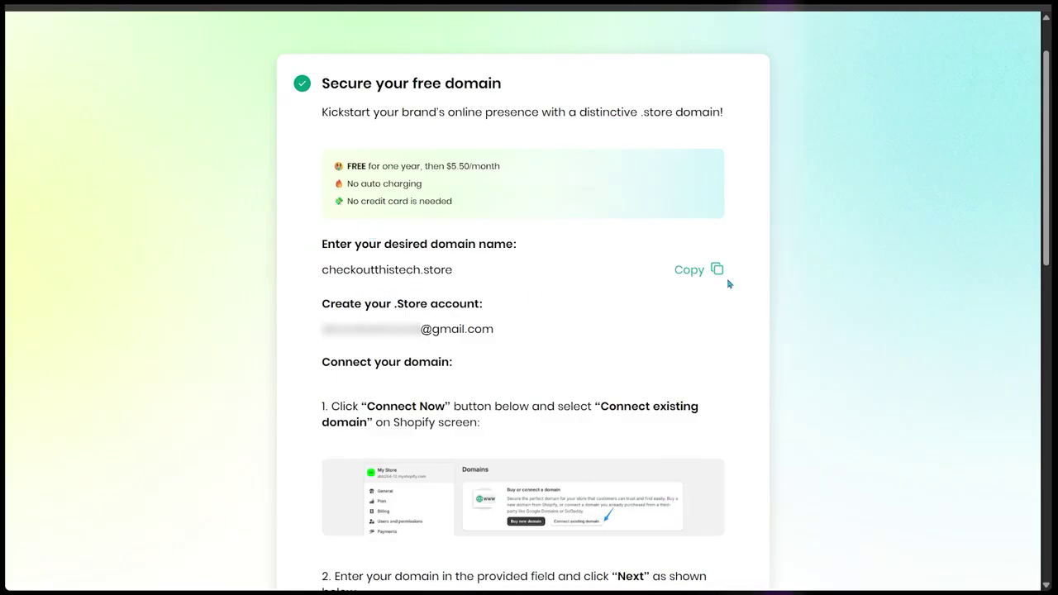
- Go through the instructions for connecting the free .store domain to Shopify and mark the domain task as done
scroll(728, 283, down, 4)
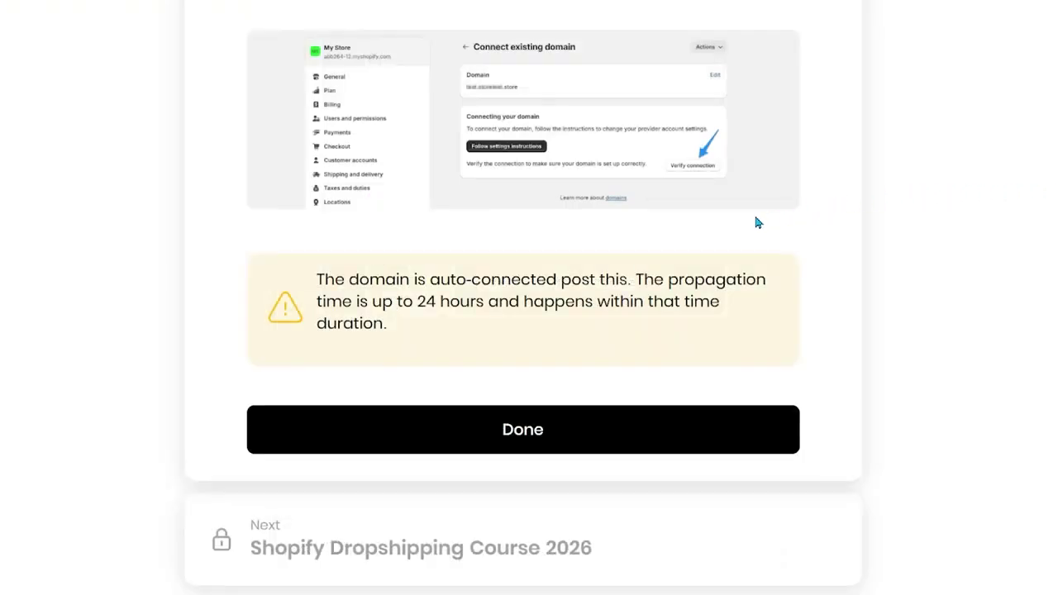
click(487, 421)
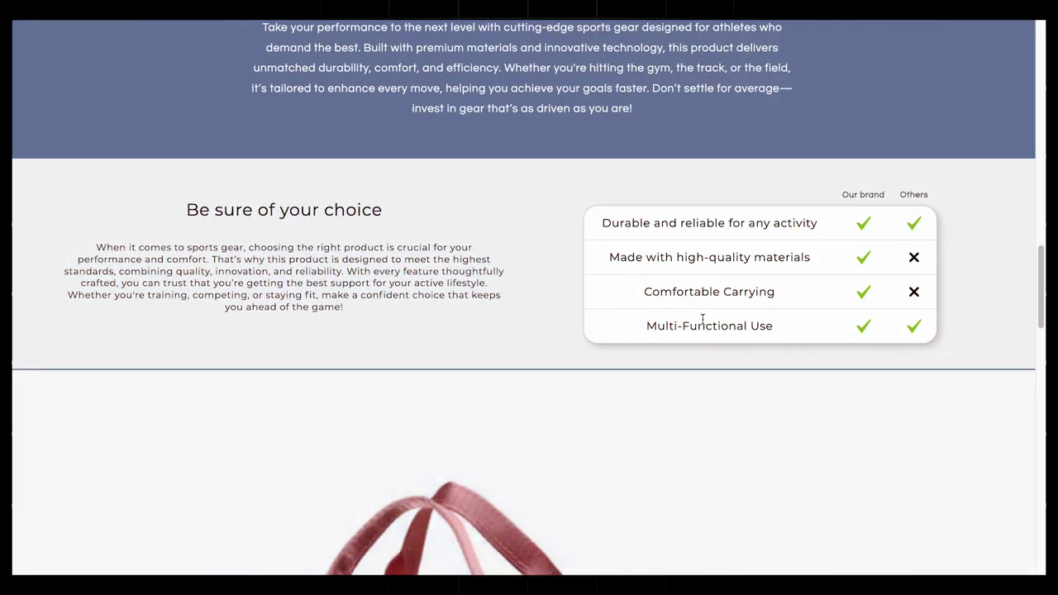
- Look through the sample sports gear store's page, from the brand comparison table to the bag image
scroll(701, 319, down, 4)
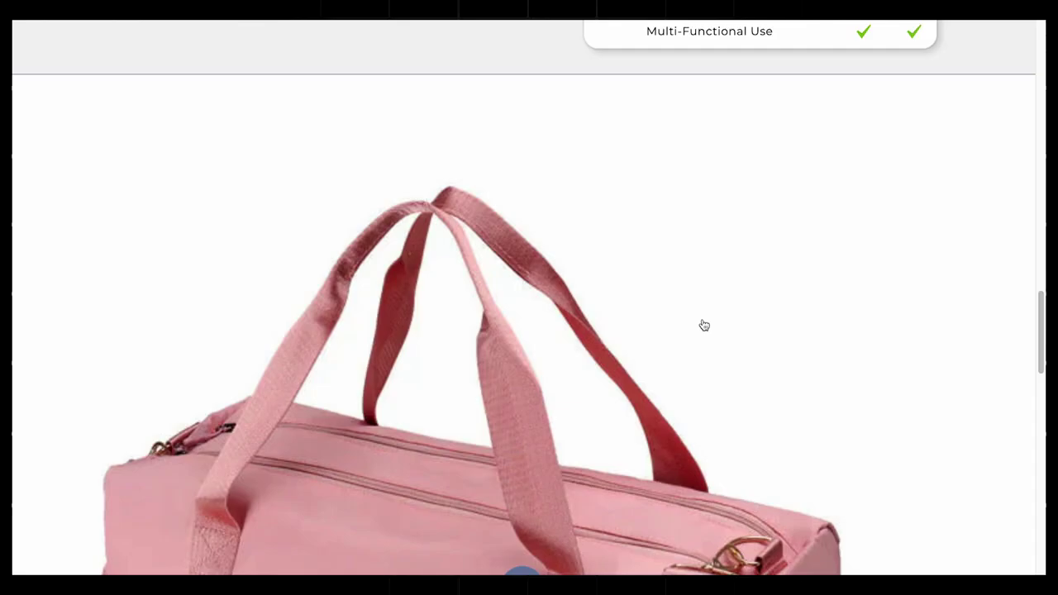
scroll(703, 324, down, 3)
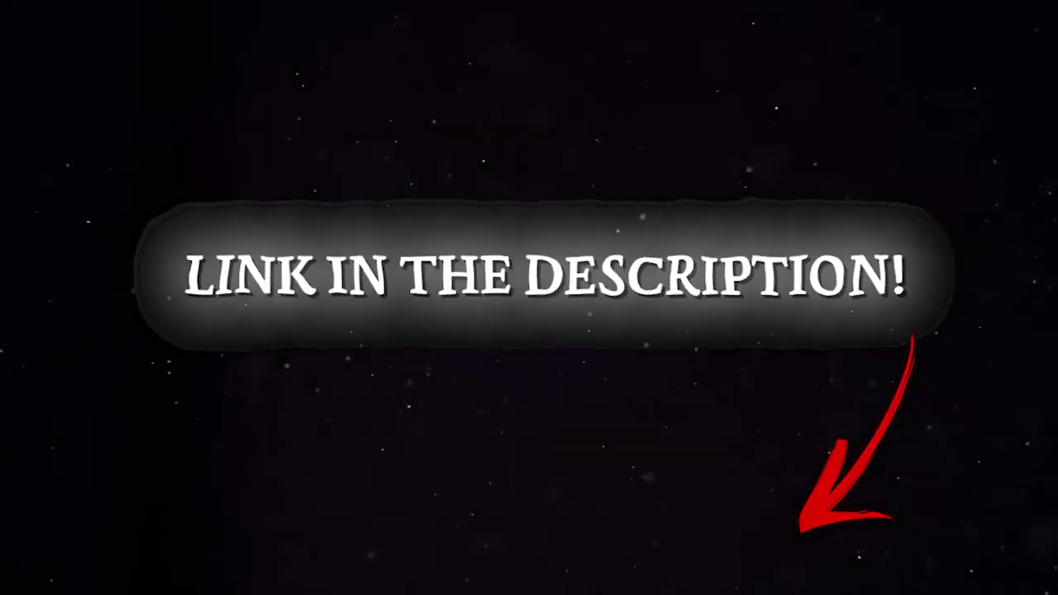